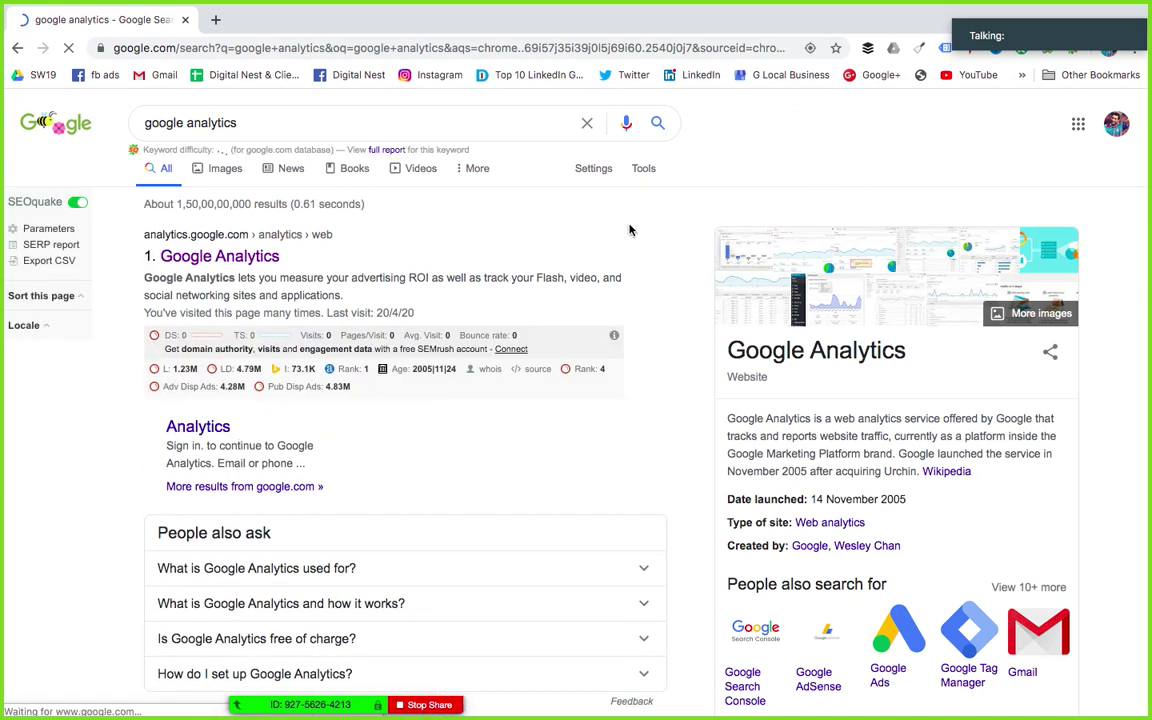
- Open Google Analytics from the search results and bring up the Realtime Overview report
{"action": "left_click", "coordinate": [229, 260]}
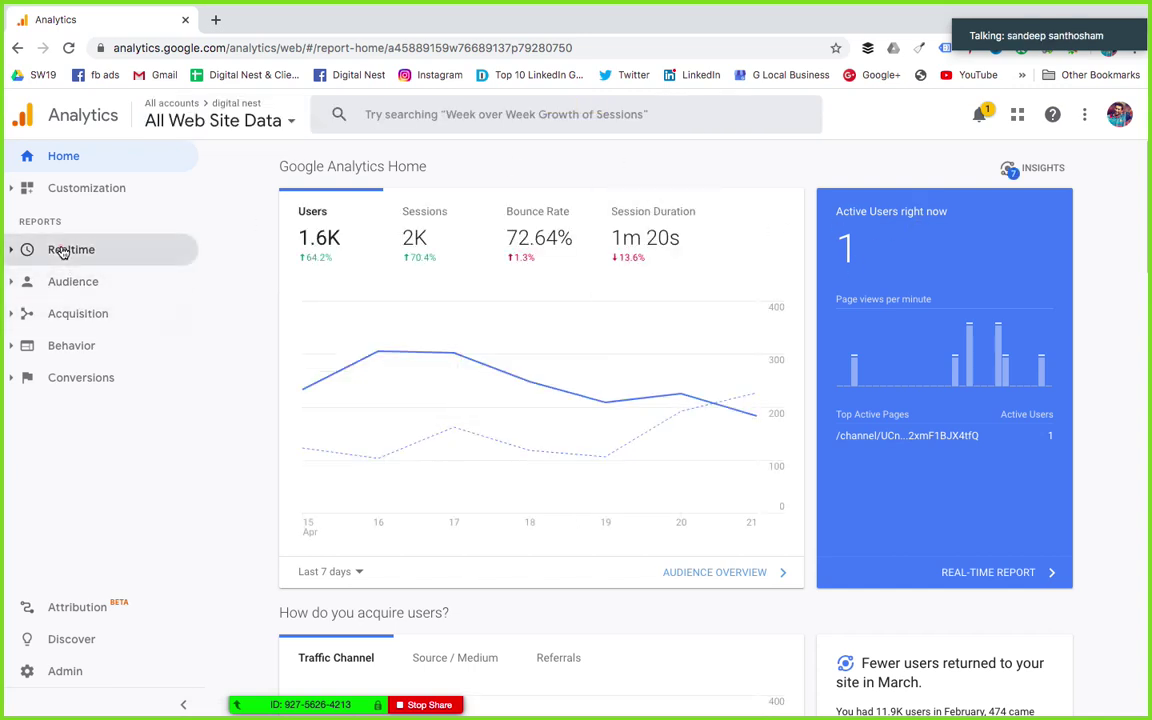
{"action": "left_click", "coordinate": [20, 252]}
{"action": "left_click", "coordinate": [95, 277]}
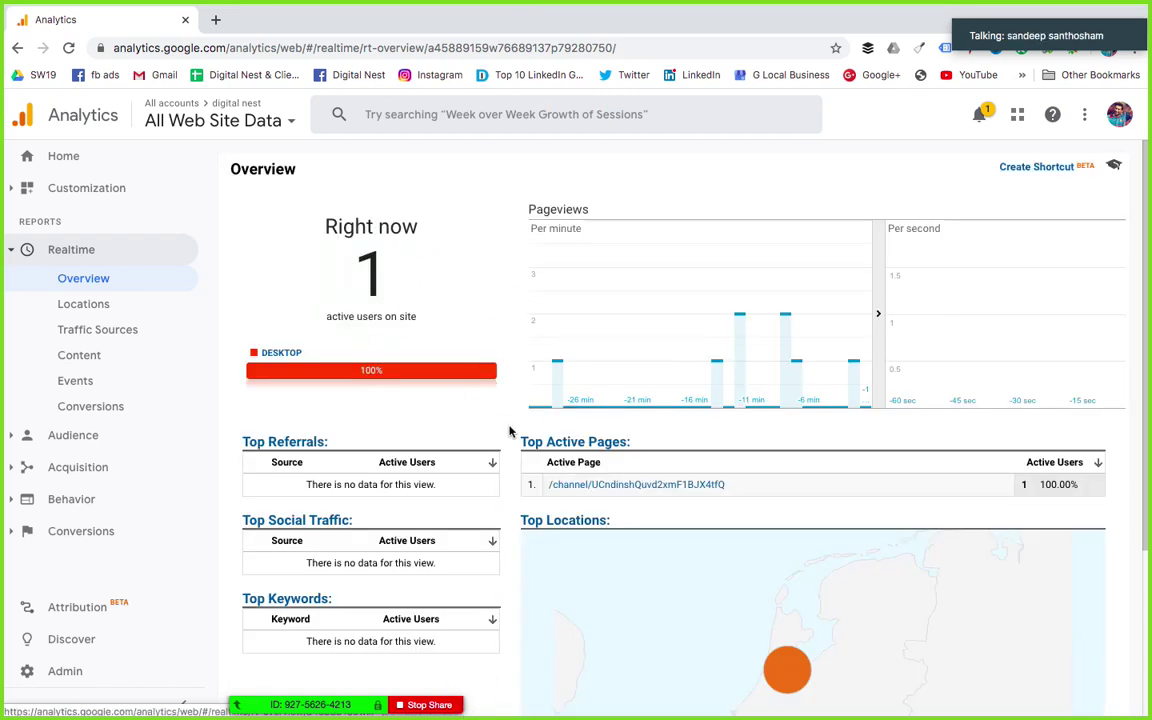
{"action": "scroll", "coordinate": [650, 463], "scroll_direction": "down", "scroll_amount": 3}
{"action": "scroll", "coordinate": [519, 405], "scroll_direction": "up", "scroll_amount": 3}
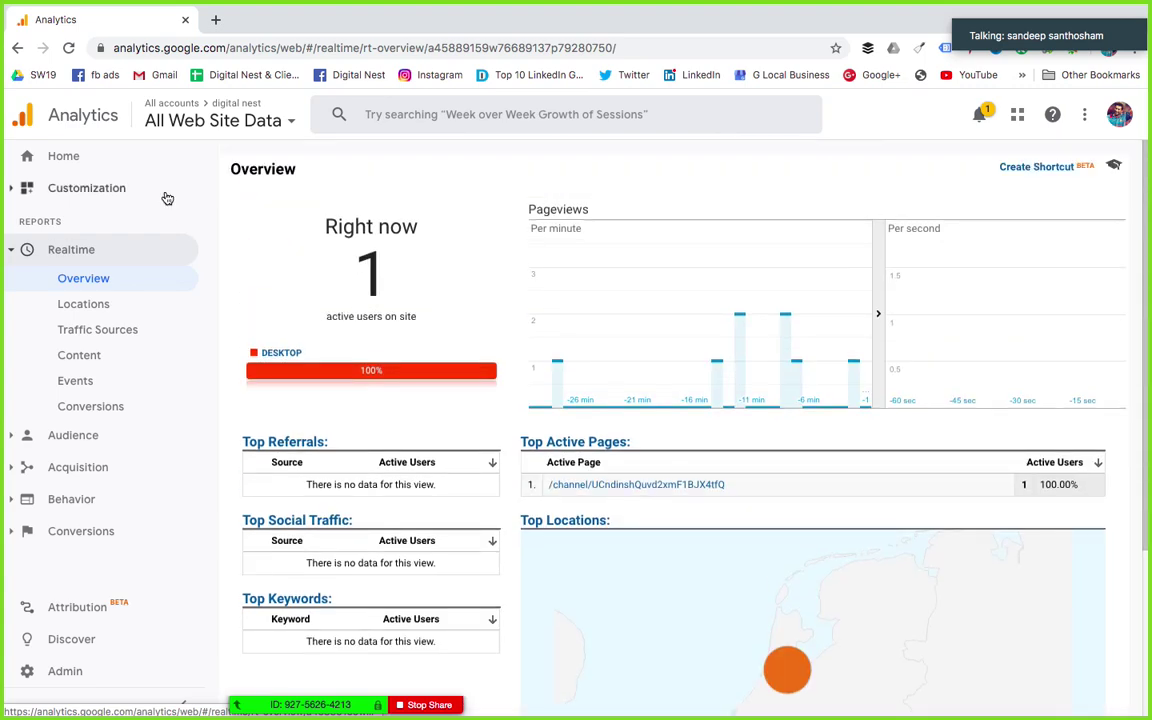
- Select the Digitalnest account, its digital nest property and the All Web Site Data view
{"action": "left_click", "coordinate": [230, 120]}
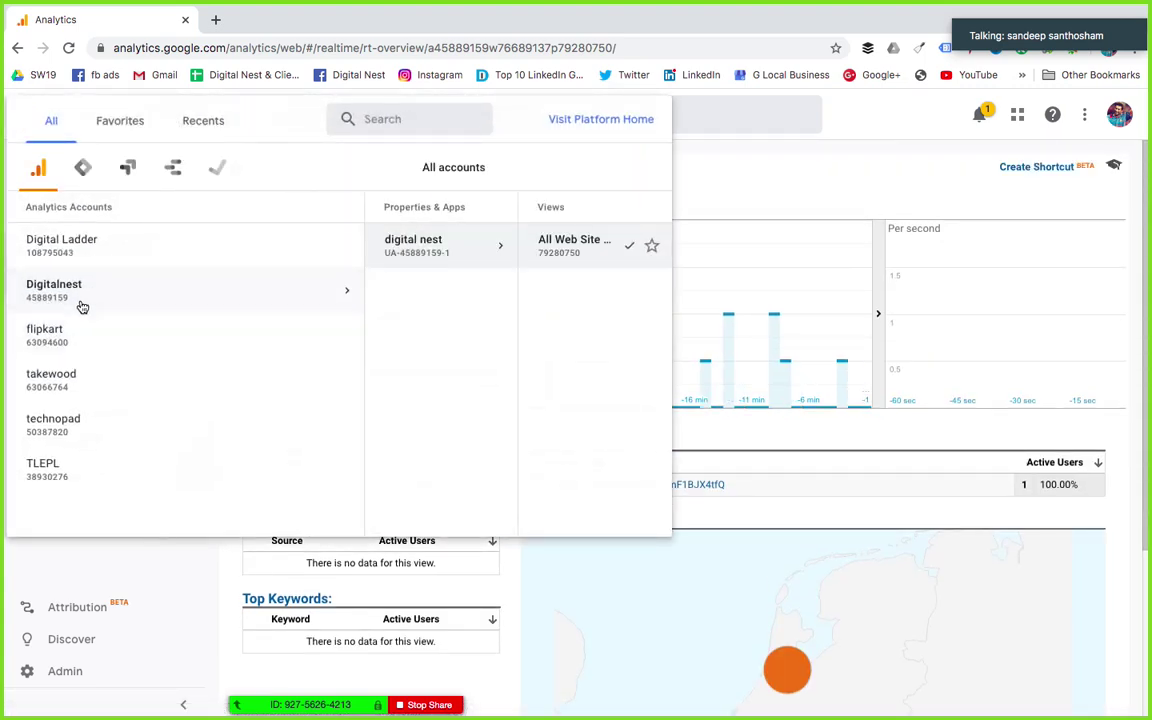
{"action": "left_click", "coordinate": [80, 296]}
{"action": "left_click", "coordinate": [390, 245]}
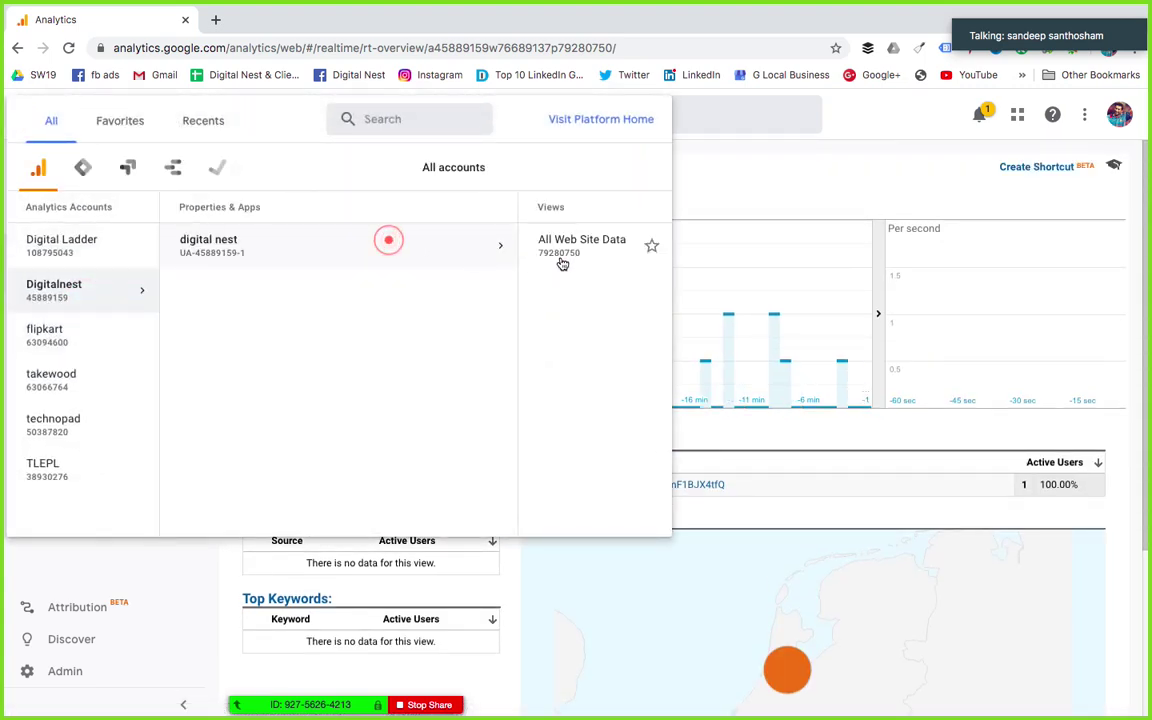
{"action": "left_click", "coordinate": [560, 252]}
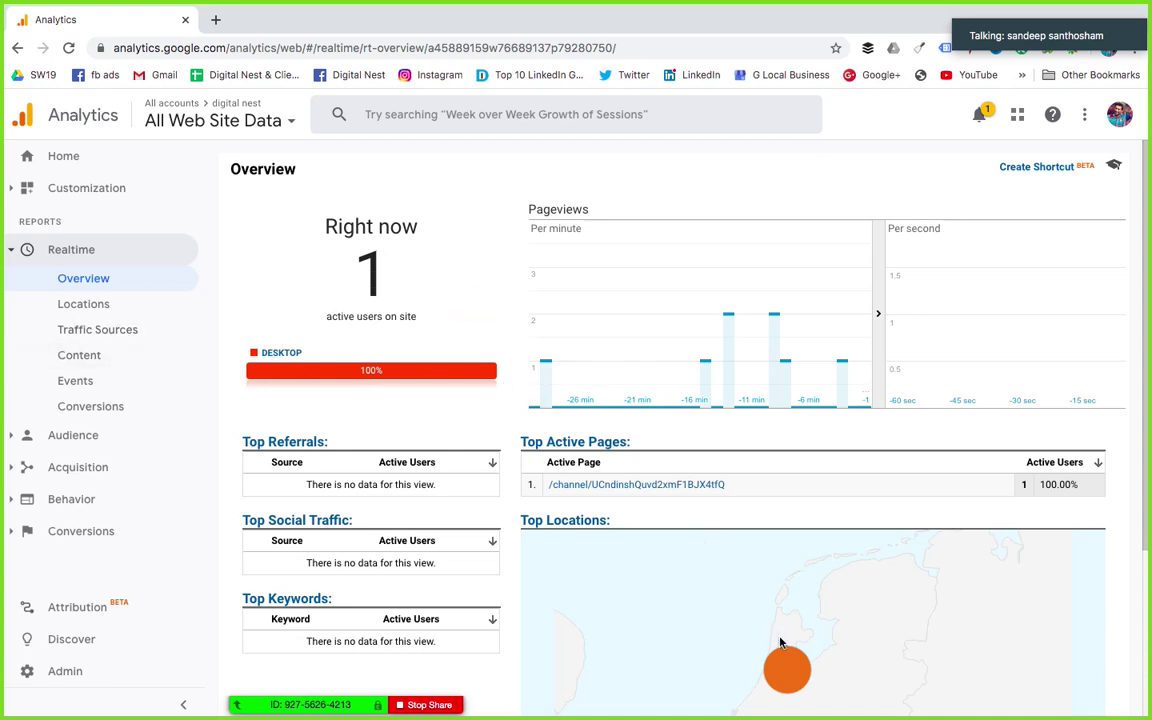
{"action": "mouse_move", "coordinate": [791, 668]}
{"action": "key", "text": "ctrl+Left"}
{"action": "key", "text": "ctrl+Left"}
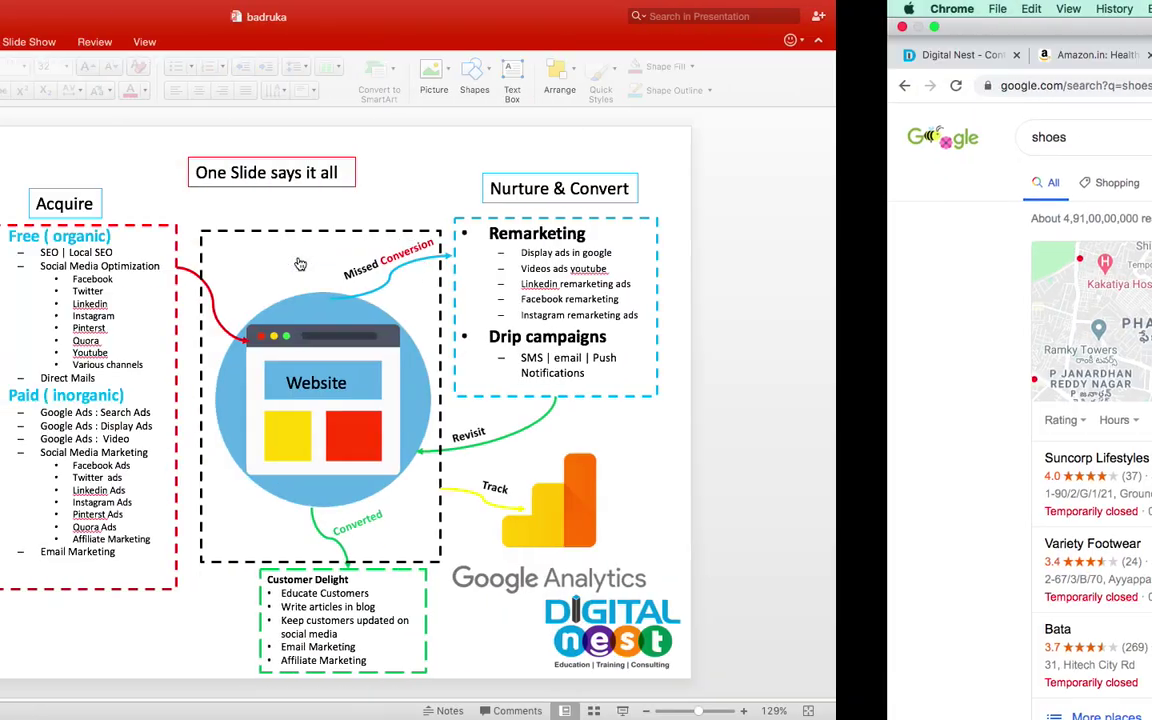
{"action": "mouse_move", "coordinate": [658, 680]}
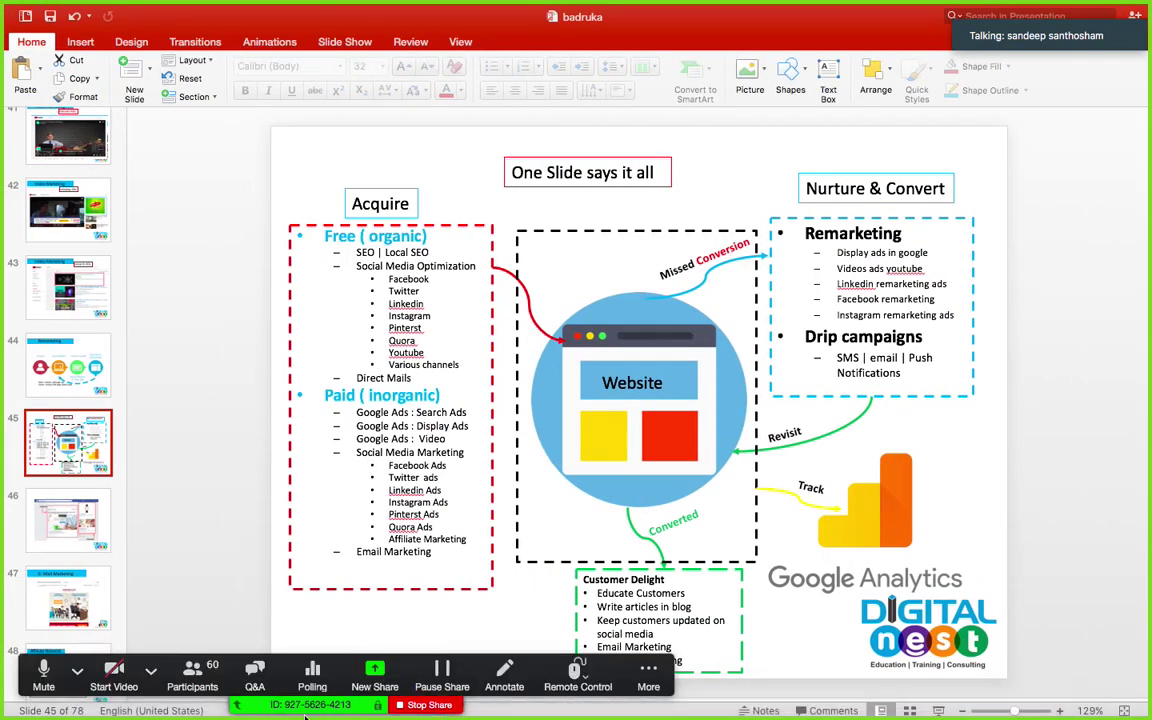
{"action": "left_click", "coordinate": [650, 676]}
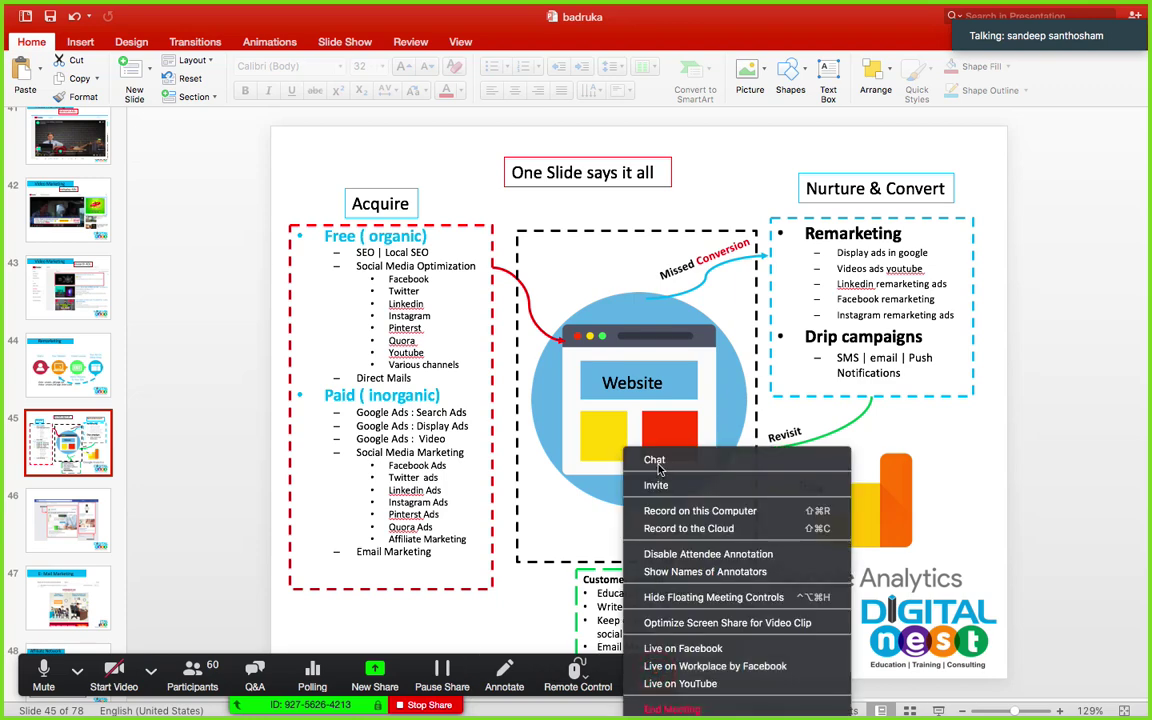
{"action": "left_click", "coordinate": [727, 530]}
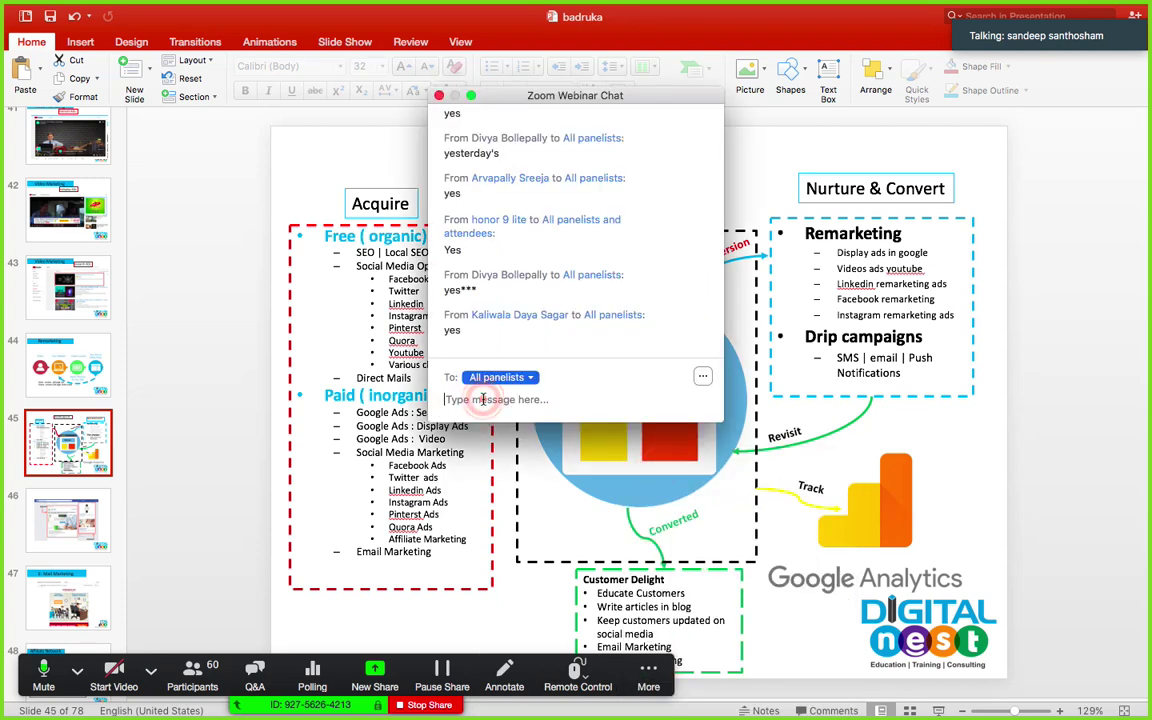
{"action": "type", "text": "www.digita"}
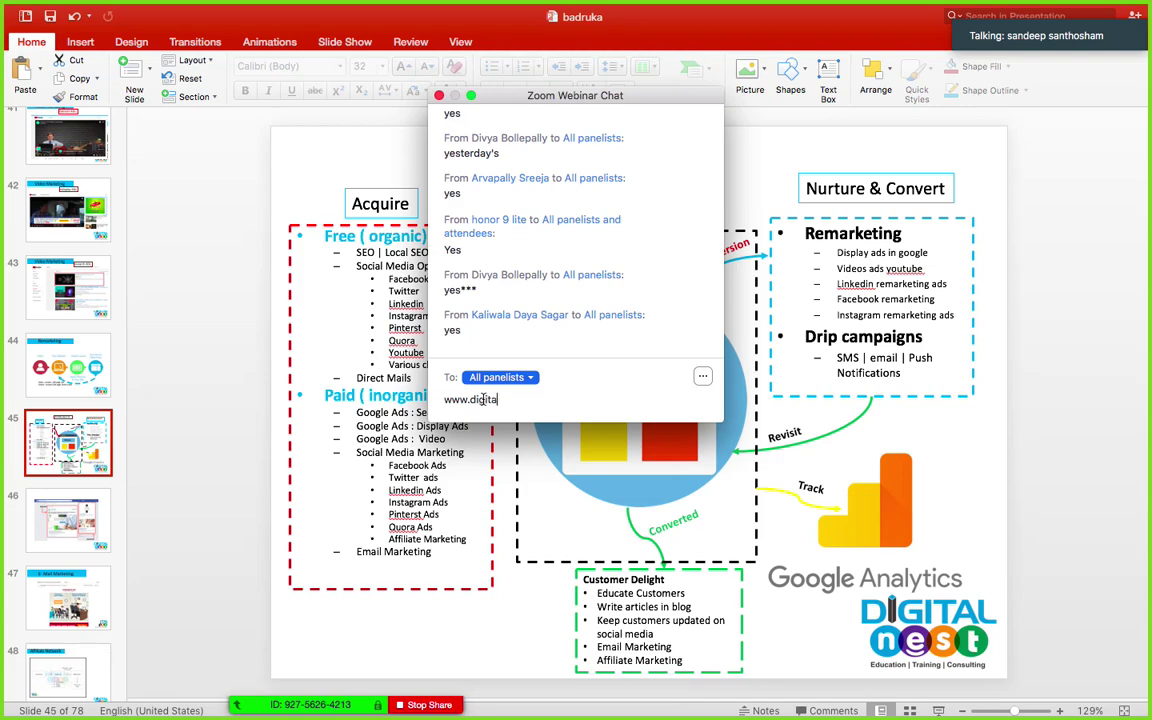
{"action": "type", "text": "lnest.in"}
{"action": "key", "text": "Return"}
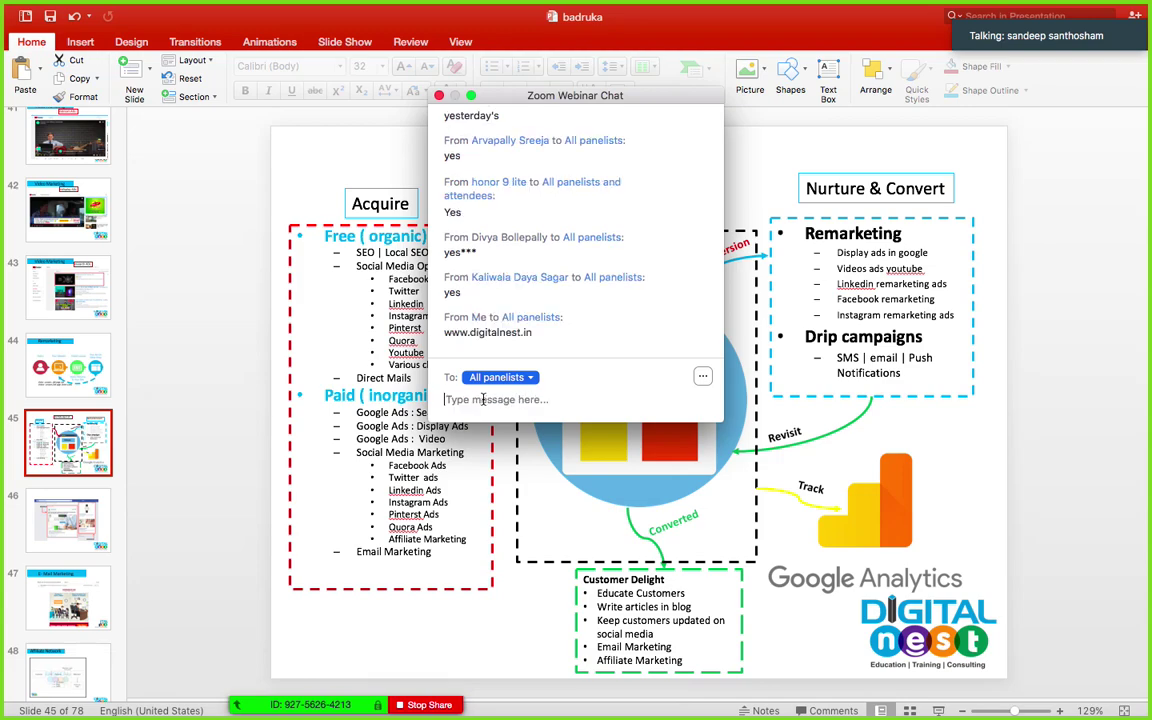
- Switch back to the Chrome window with Analytics and open digitalnest.in in a new browser tab
{"action": "key", "text": "ctrl+Right"}
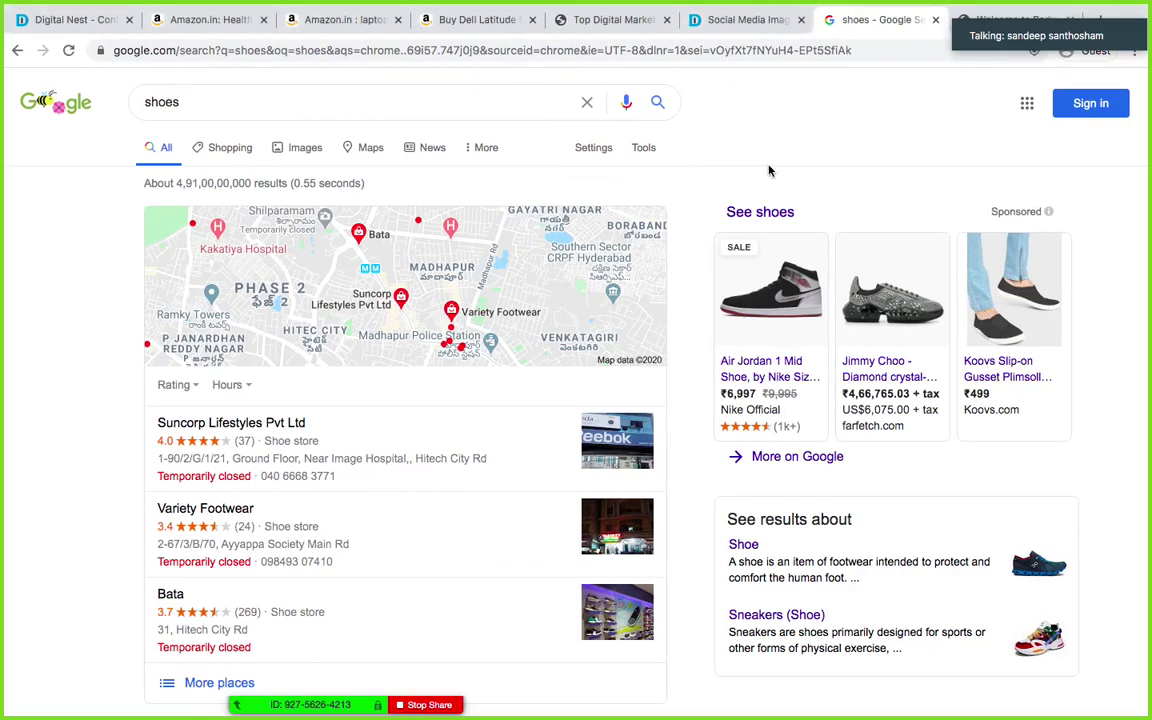
{"action": "key", "text": "ctrl+Right"}
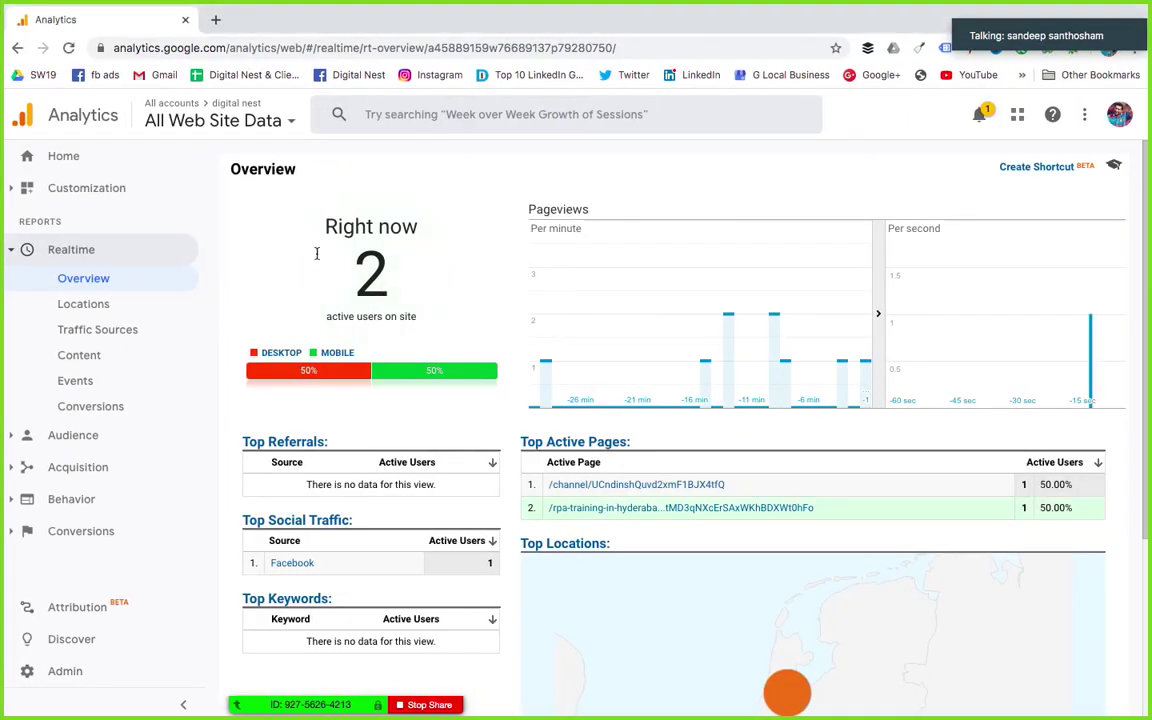
{"action": "left_click", "coordinate": [217, 22]}
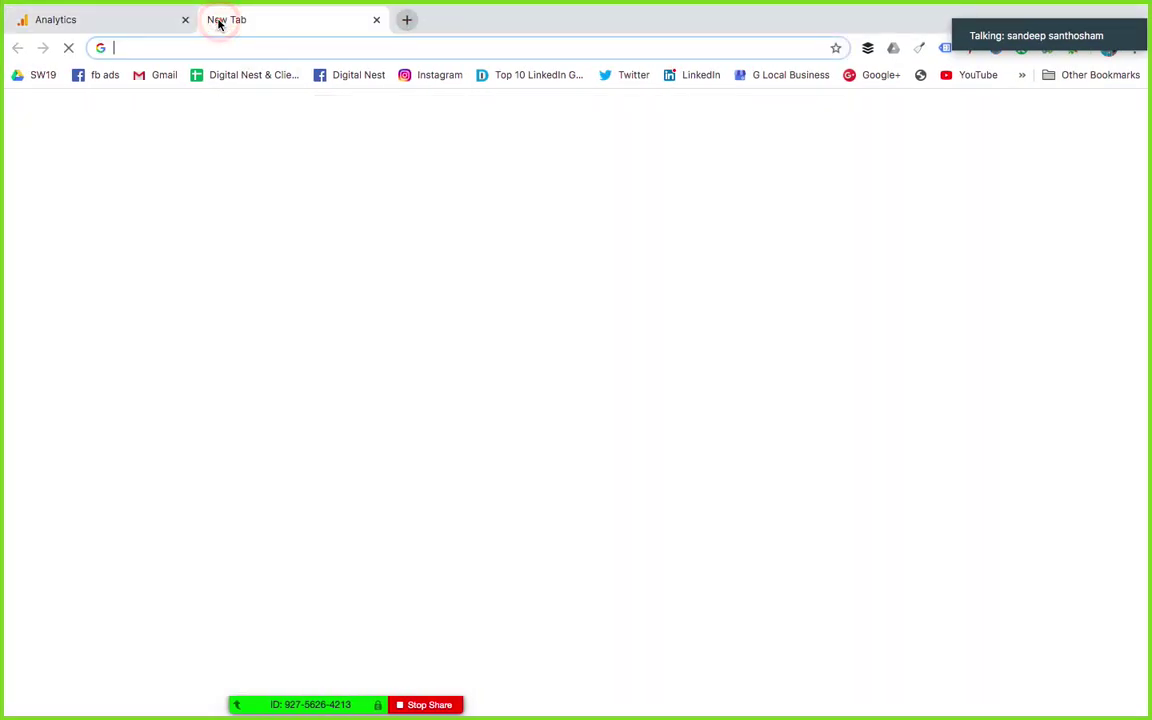
{"action": "type", "text": "digital"}
{"action": "key", "text": "Return"}
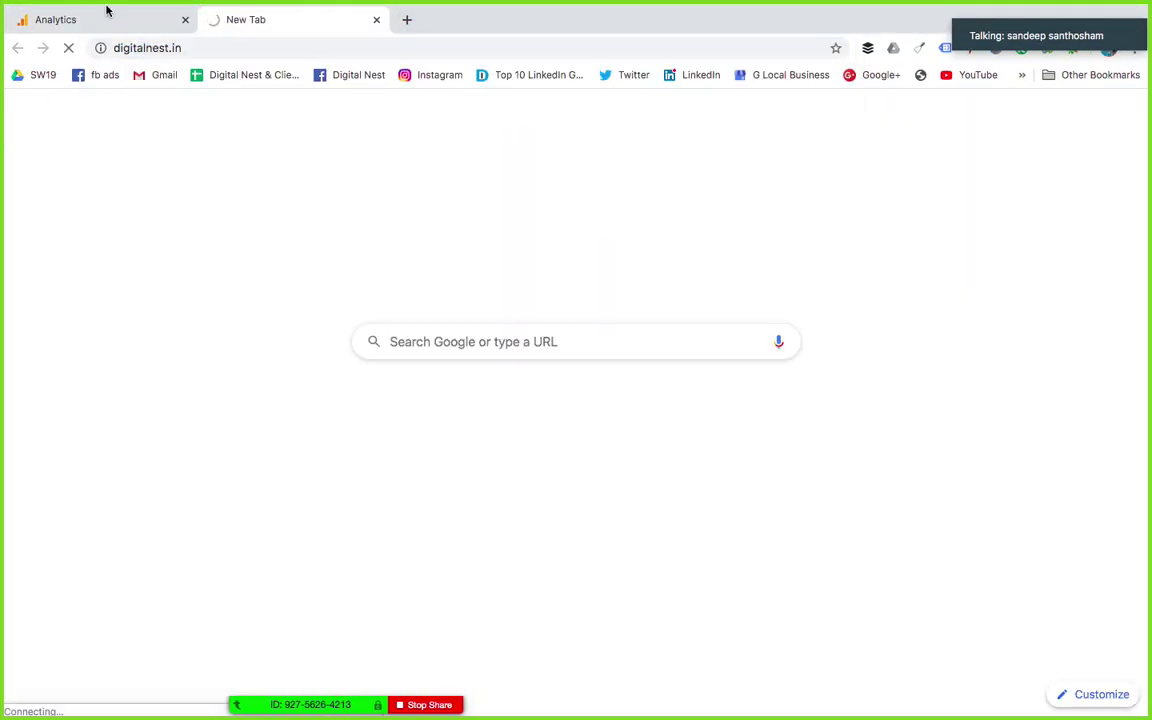
{"action": "left_click", "coordinate": [85, 19]}
{"action": "left_click", "coordinate": [255, 15]}
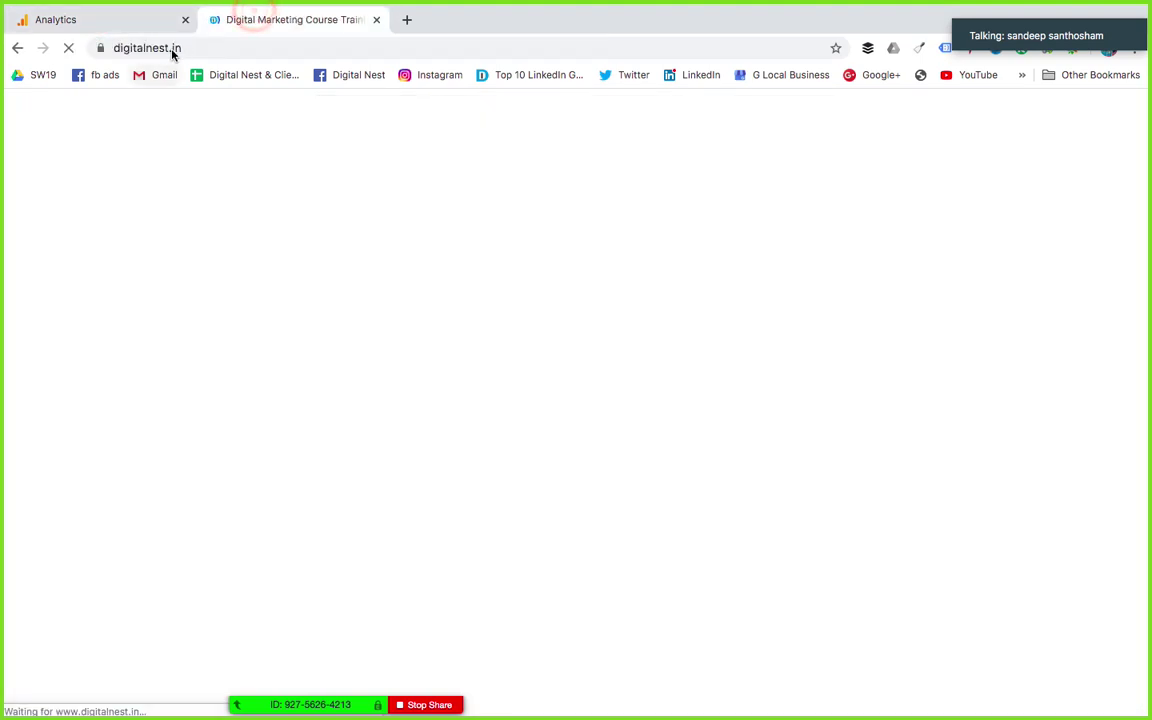
- Examine the active users, device split, top active pages and top locations in the Realtime Overview report
{"action": "left_click", "coordinate": [85, 21]}
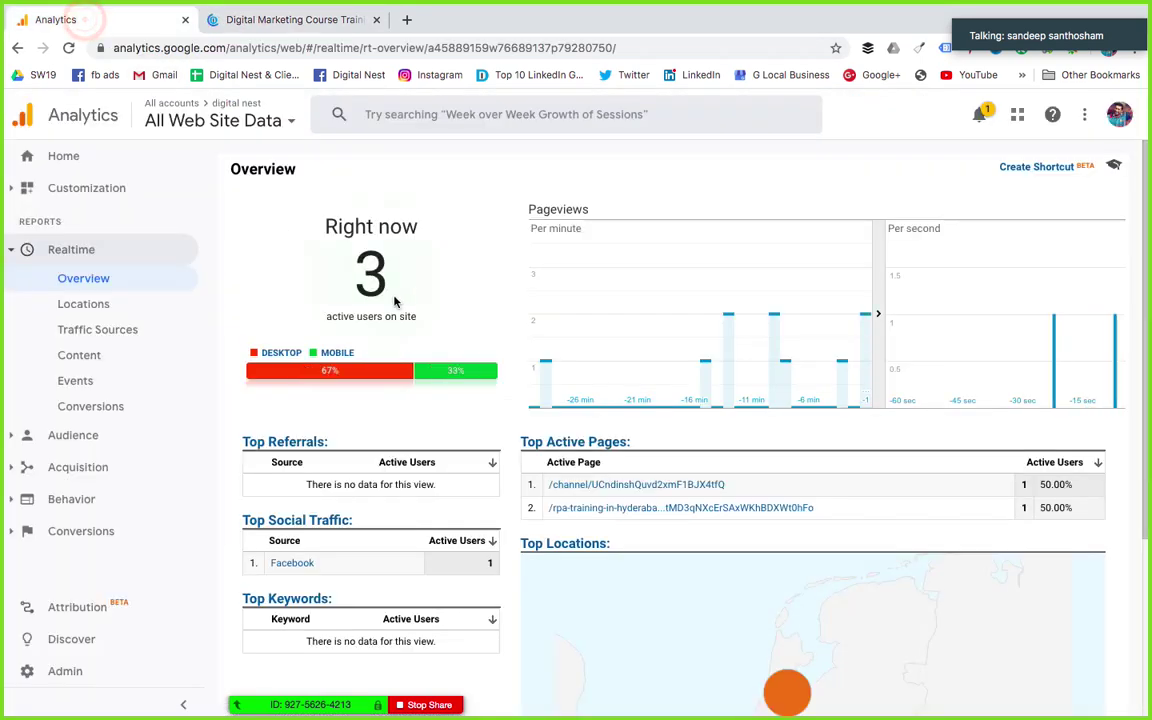
{"action": "scroll", "coordinate": [360, 372], "scroll_direction": "down", "scroll_amount": 3}
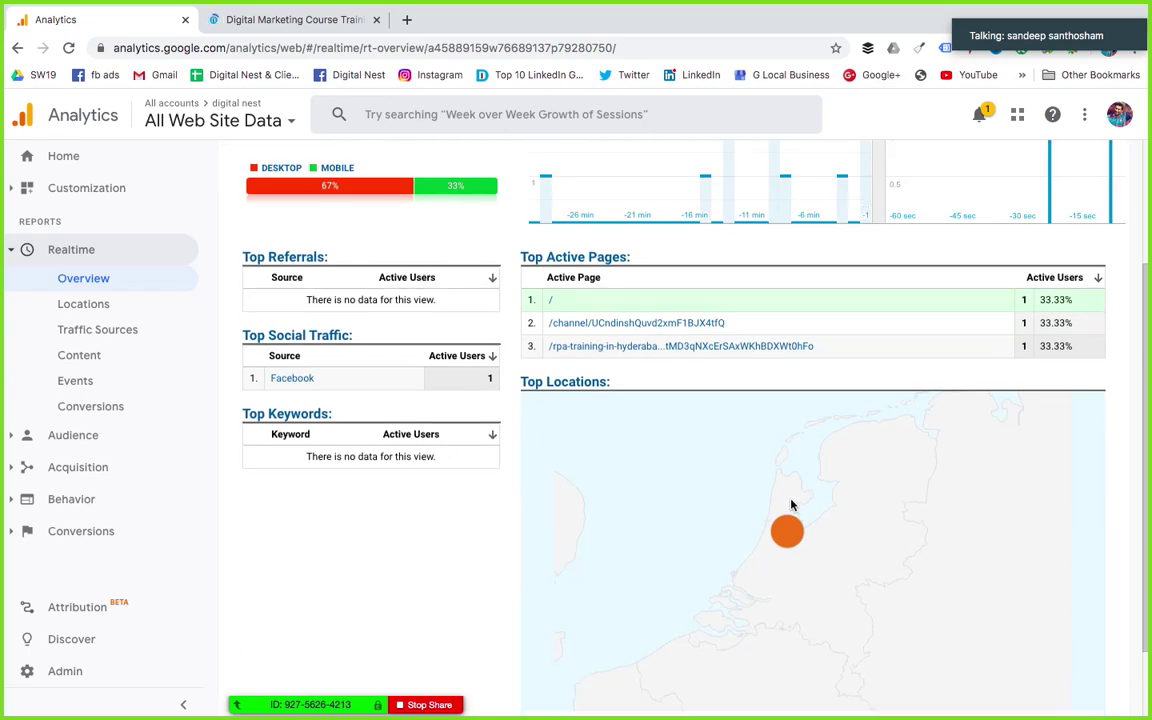
{"action": "mouse_move", "coordinate": [781, 541]}
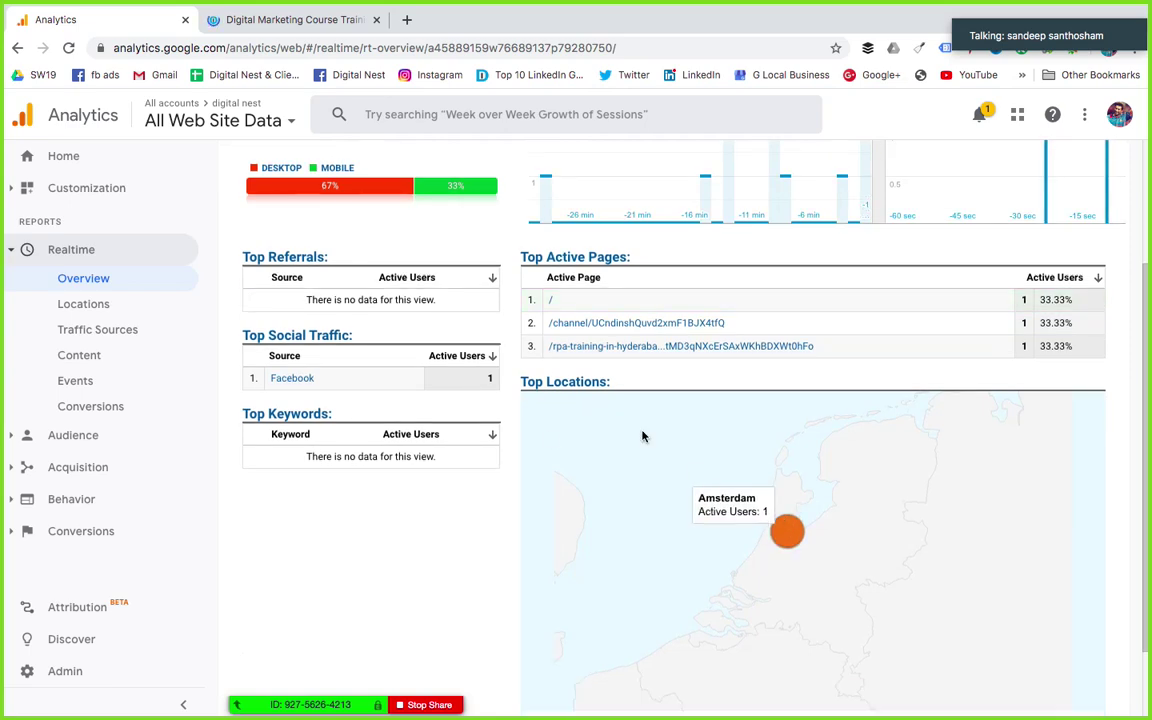
{"action": "scroll", "coordinate": [580, 315], "scroll_direction": "up", "scroll_amount": 3}
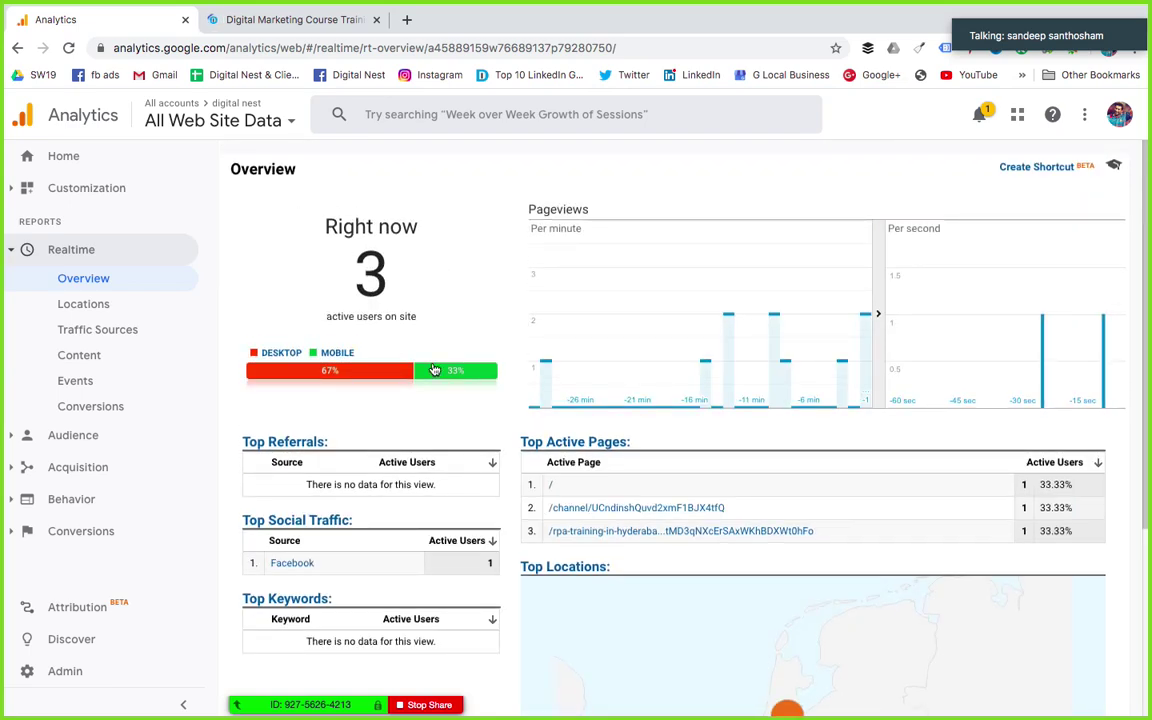
{"action": "scroll", "coordinate": [433, 369], "scroll_direction": "down", "scroll_amount": 5}
{"action": "scroll", "coordinate": [389, 344], "scroll_direction": "up", "scroll_amount": 3}
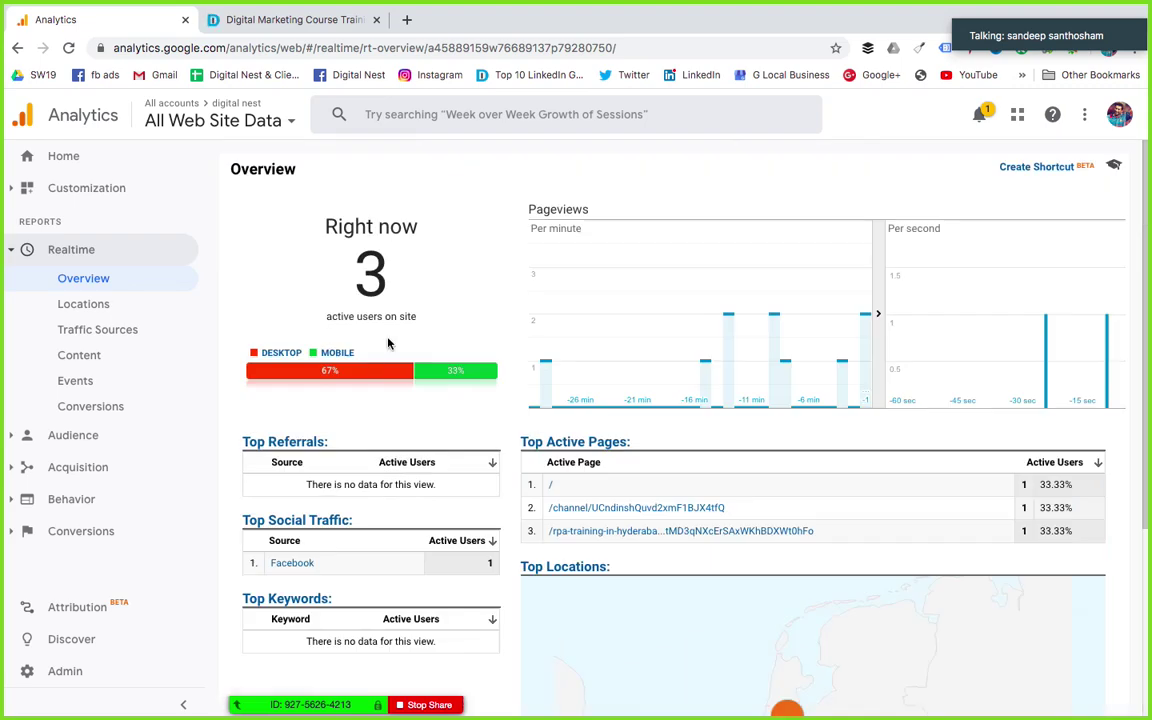
- Check the loaded digitalnest.in home page, then review the updated active users and pages in the Realtime Overview
{"action": "left_click", "coordinate": [292, 24]}
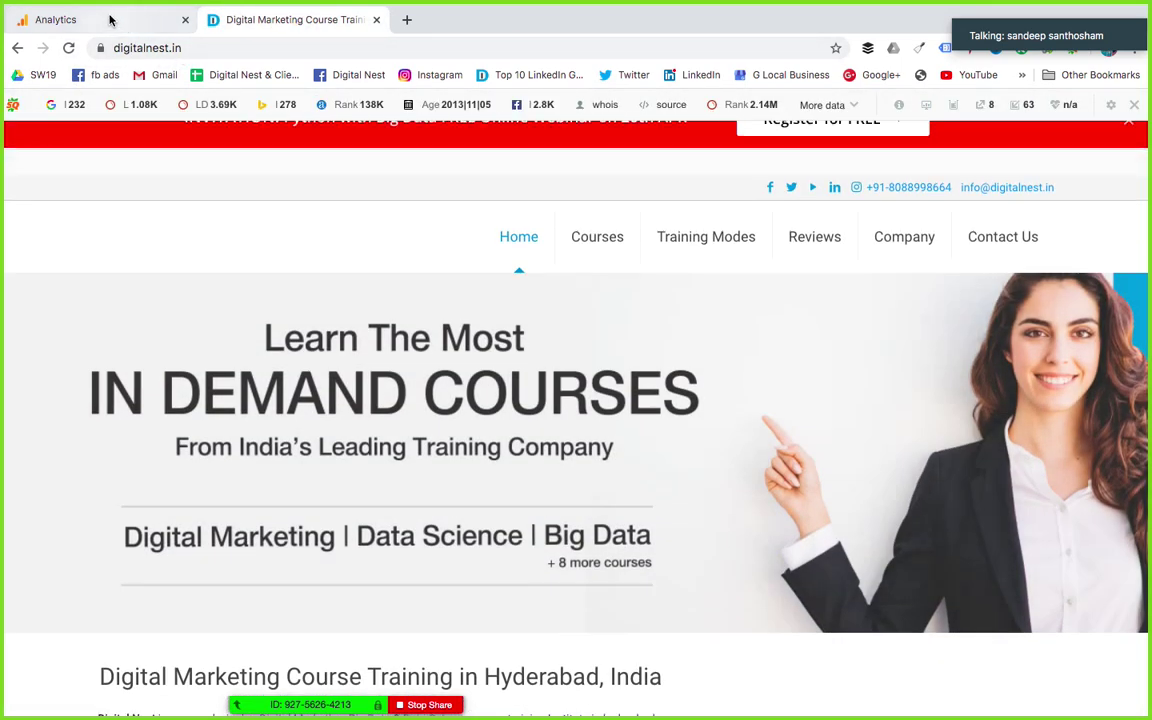
{"action": "left_click", "coordinate": [110, 19]}
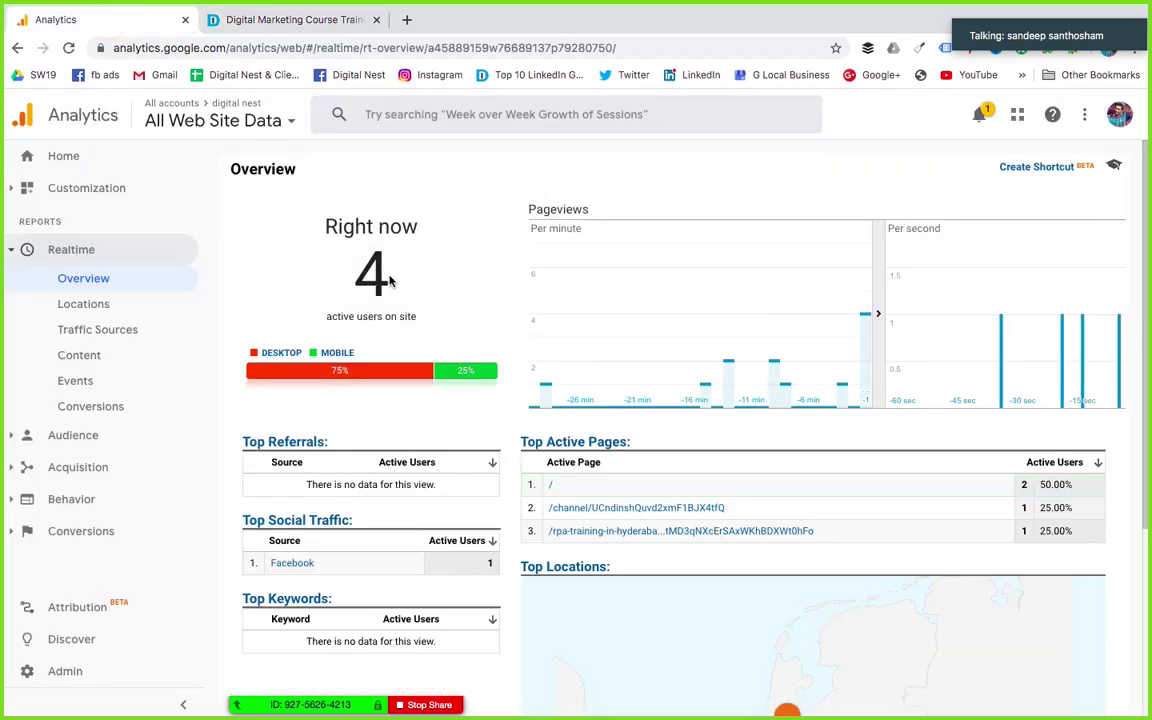
{"action": "scroll", "coordinate": [390, 282], "scroll_direction": "down", "scroll_amount": 1}
{"action": "scroll", "coordinate": [390, 282], "scroll_direction": "down", "scroll_amount": 2}
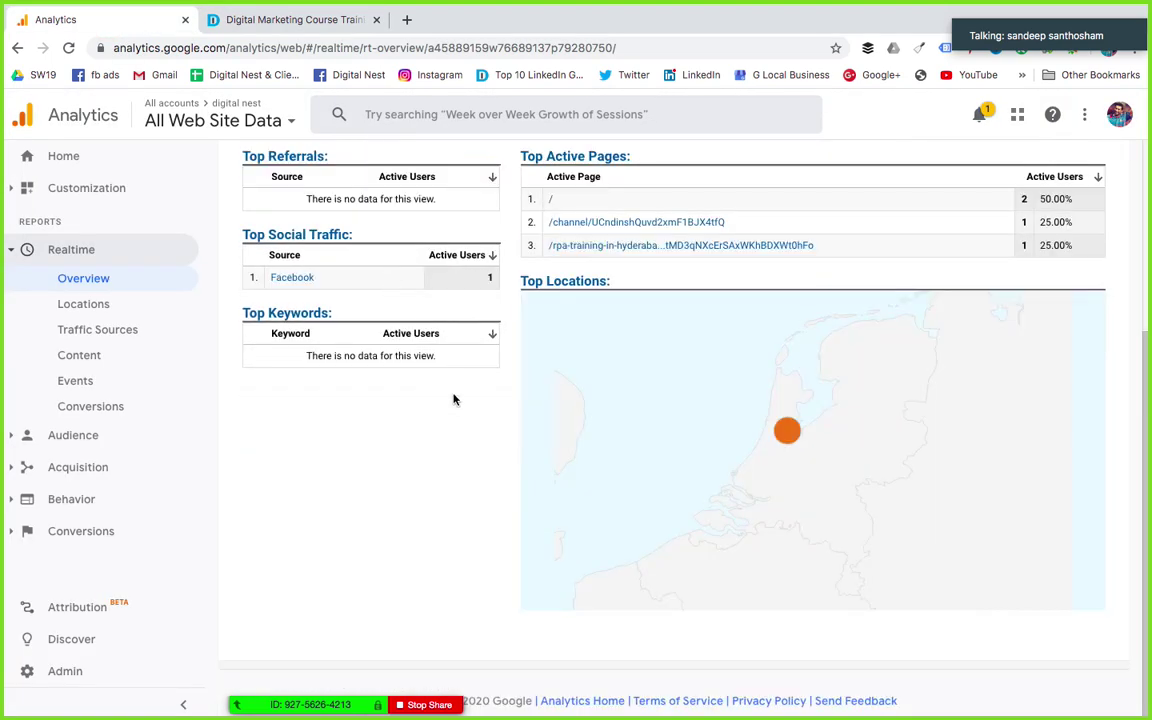
{"action": "scroll", "coordinate": [315, 346], "scroll_direction": "up", "scroll_amount": 3}
- Reload the Realtime Overview and examine the top locations map, top keywords, social traffic and active pages
{"action": "left_click", "coordinate": [71, 55]}
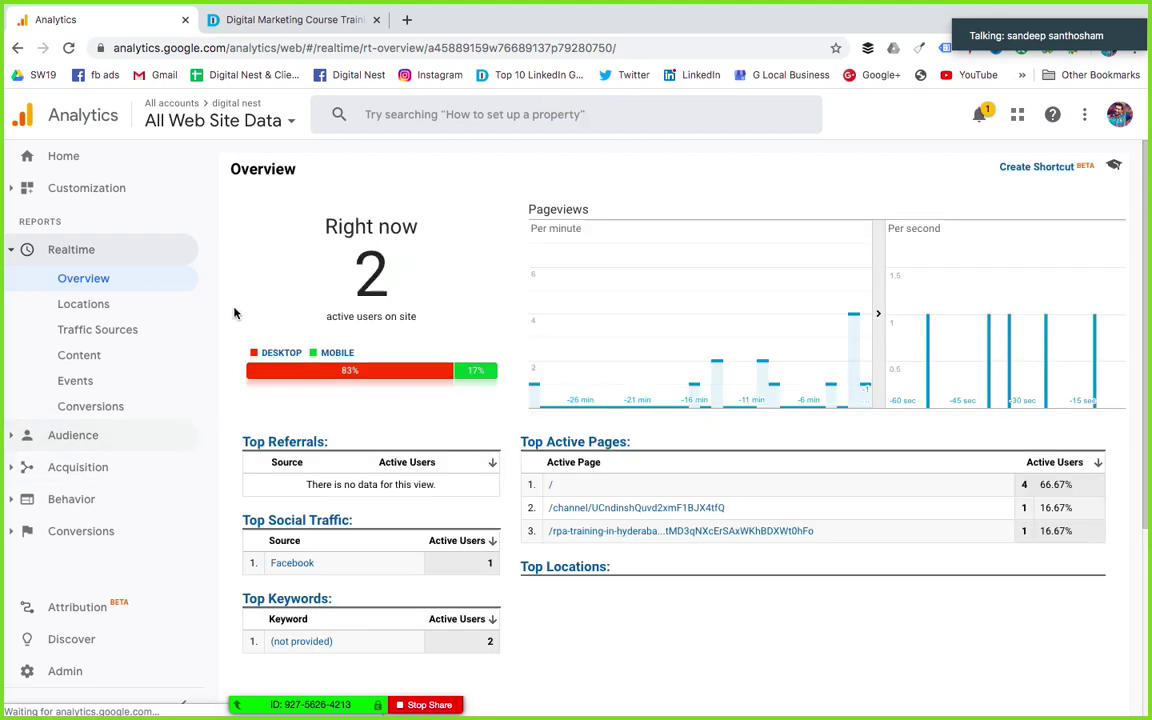
{"action": "scroll", "coordinate": [548, 518], "scroll_direction": "down", "scroll_amount": 1}
{"action": "scroll", "coordinate": [548, 518], "scroll_direction": "down", "scroll_amount": 3}
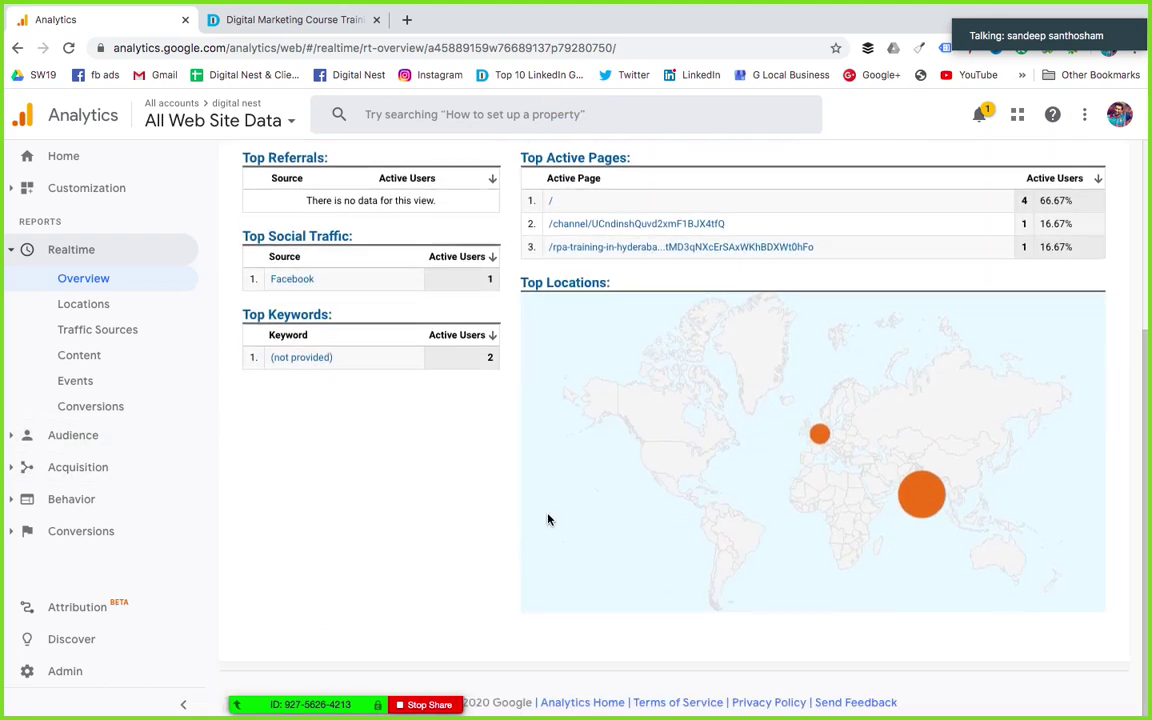
{"action": "mouse_move", "coordinate": [919, 492]}
{"action": "mouse_move", "coordinate": [819, 435]}
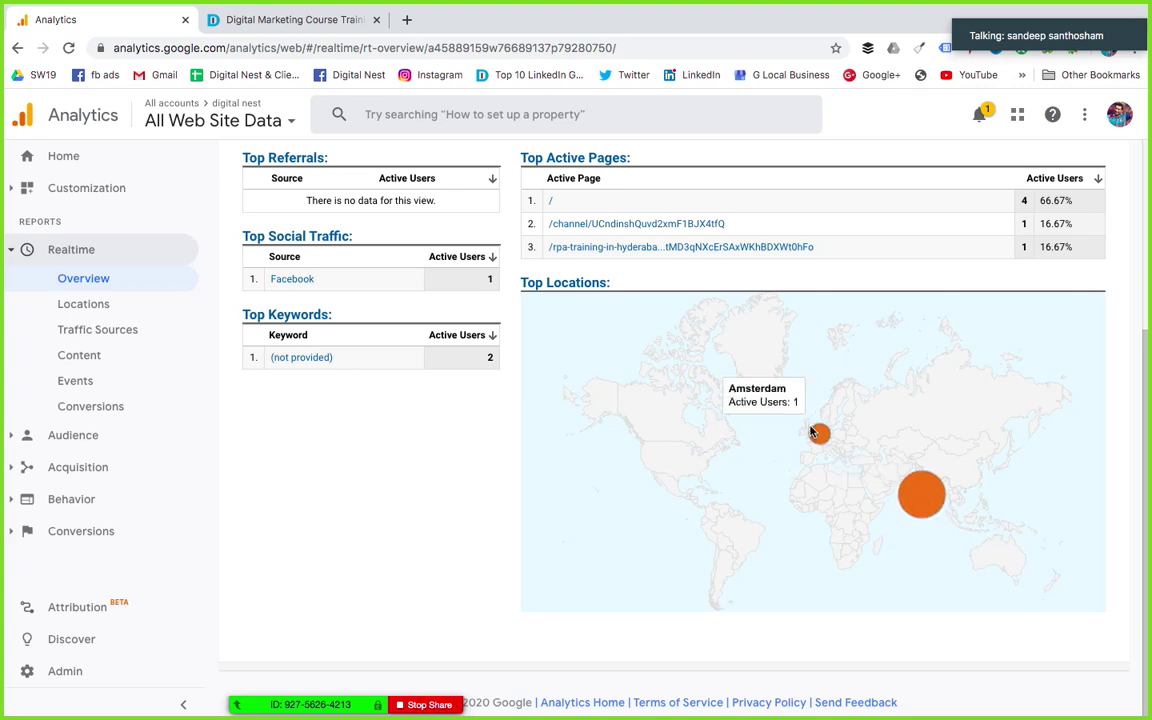
{"action": "scroll", "coordinate": [419, 470], "scroll_direction": "up", "scroll_amount": 3}
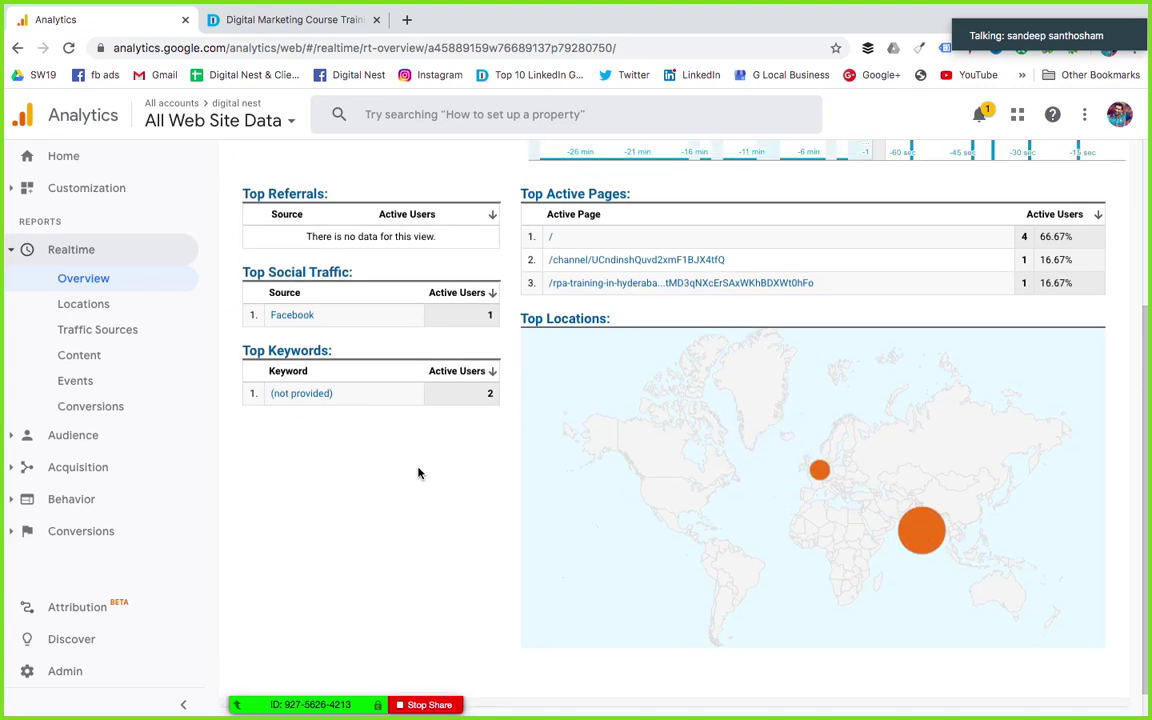
{"action": "scroll", "coordinate": [311, 565], "scroll_direction": "down", "scroll_amount": 1}
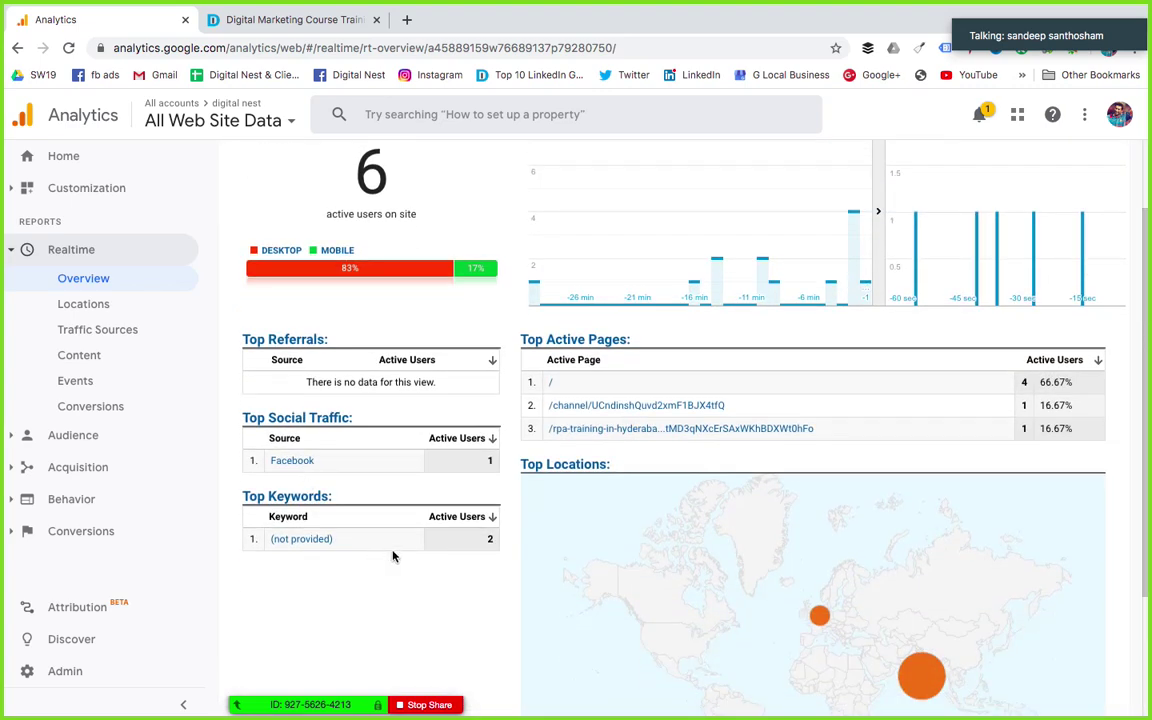
{"action": "scroll", "coordinate": [479, 535], "scroll_direction": "up", "scroll_amount": 1}
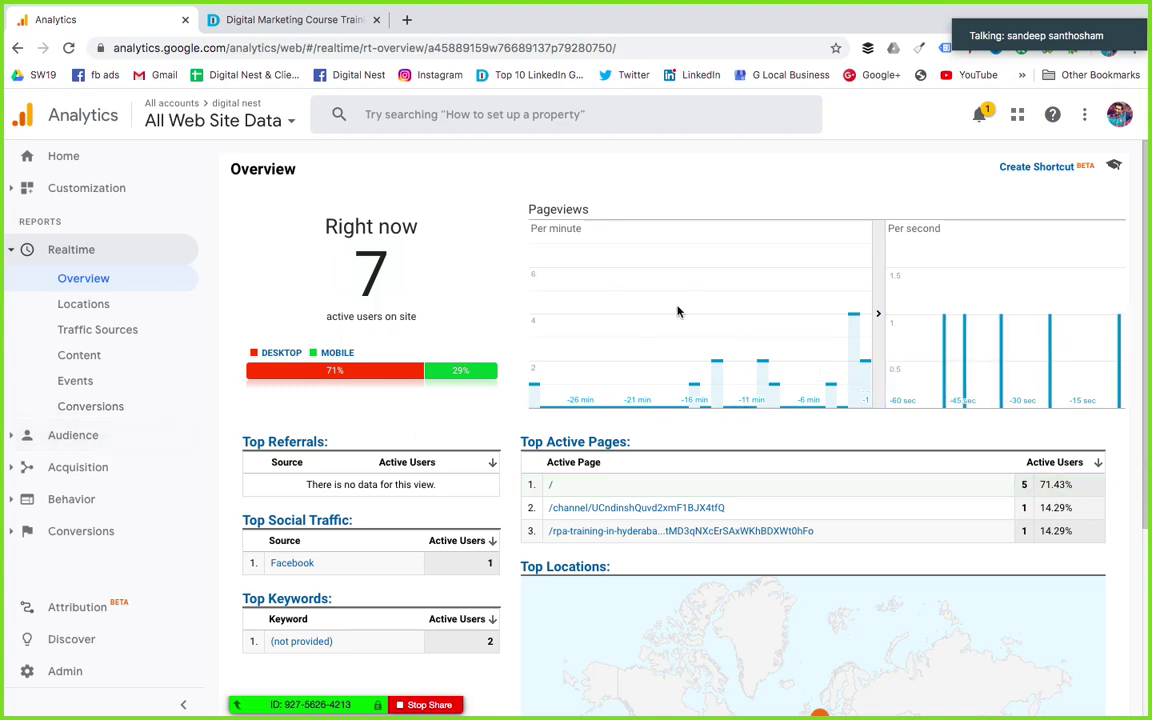
{"action": "scroll", "coordinate": [236, 457], "scroll_direction": "down", "scroll_amount": 2}
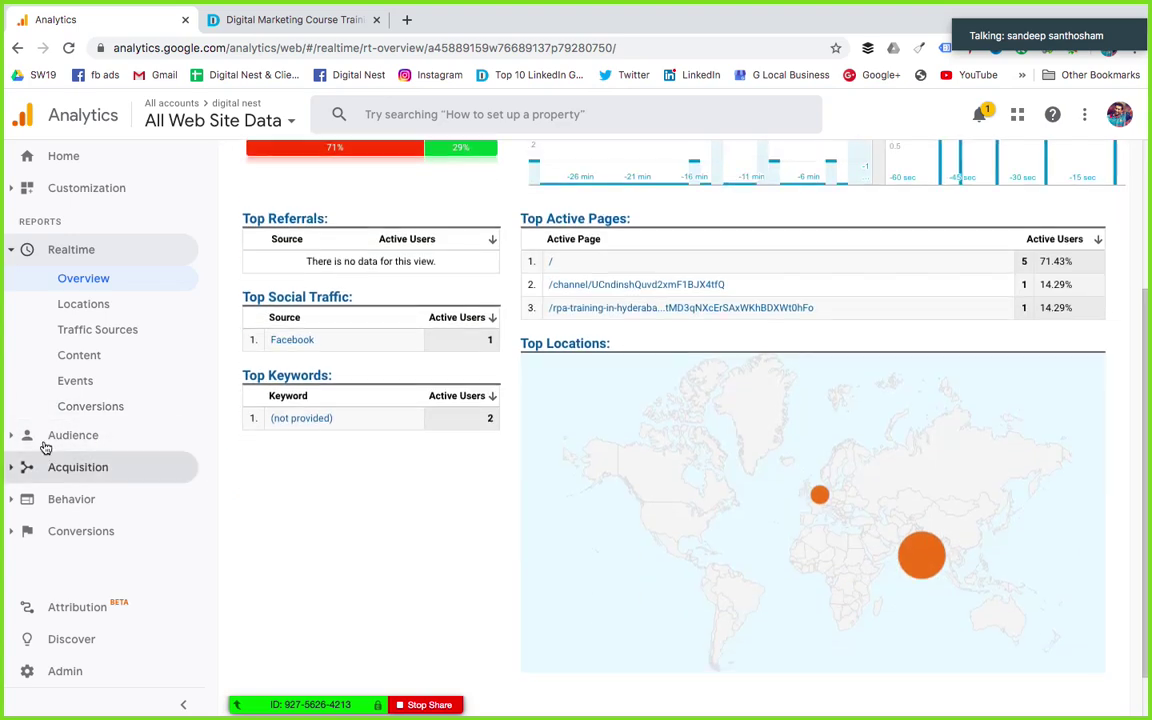
- Open the Audience Geo Location report and bring its table of sessions by country into view
{"action": "left_click", "coordinate": [45, 437]}
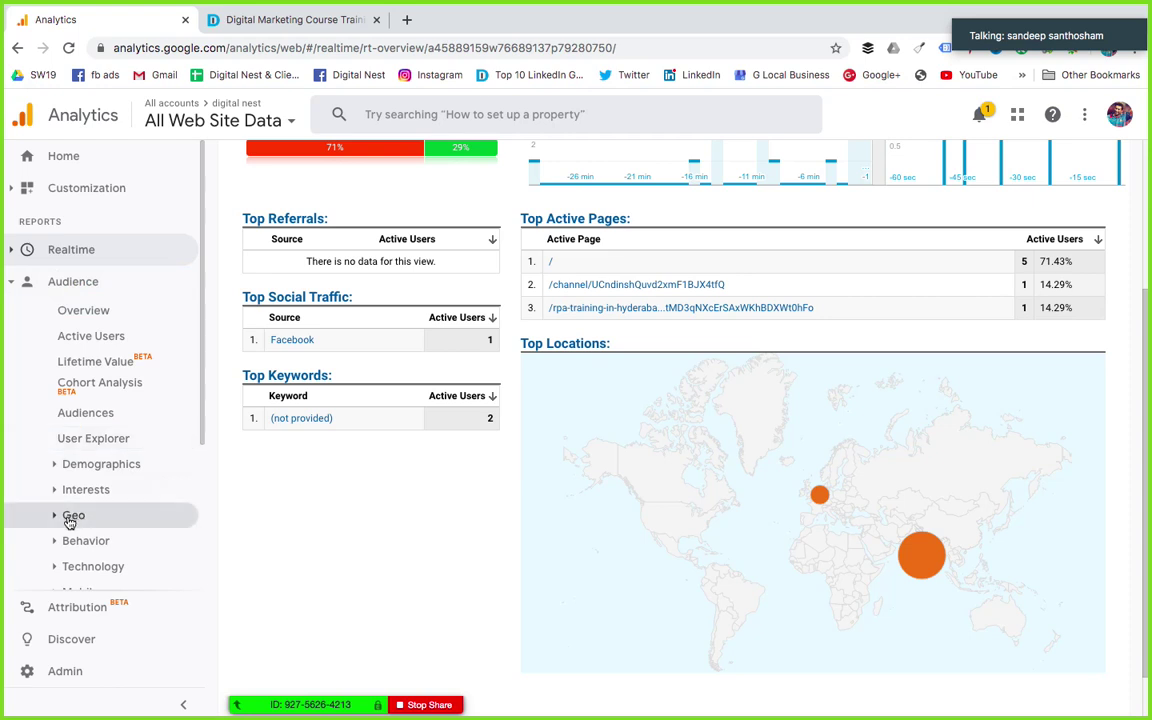
{"action": "left_click", "coordinate": [72, 514]}
{"action": "left_click", "coordinate": [100, 567]}
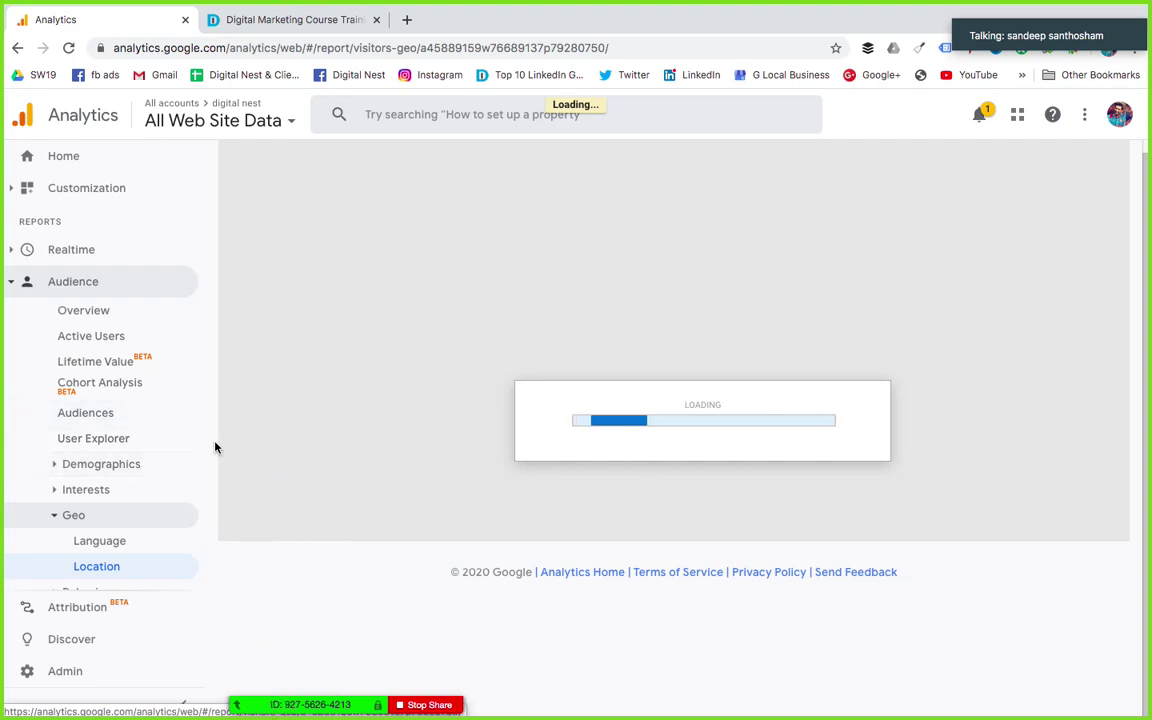
{"action": "scroll", "coordinate": [475, 503], "scroll_direction": "down", "scroll_amount": 5}
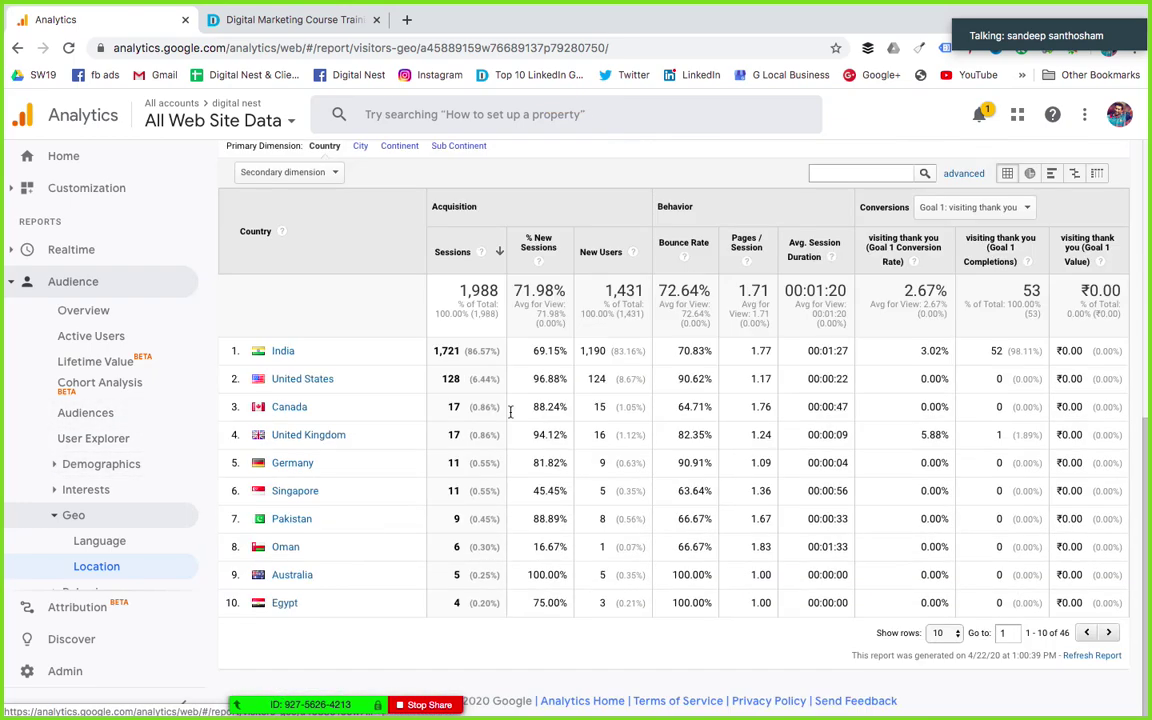
- Examine the Location report's world map of sessions, including Brazil, and highlight India's session count in the country table
{"action": "scroll", "coordinate": [509, 409], "scroll_direction": "up", "scroll_amount": 5}
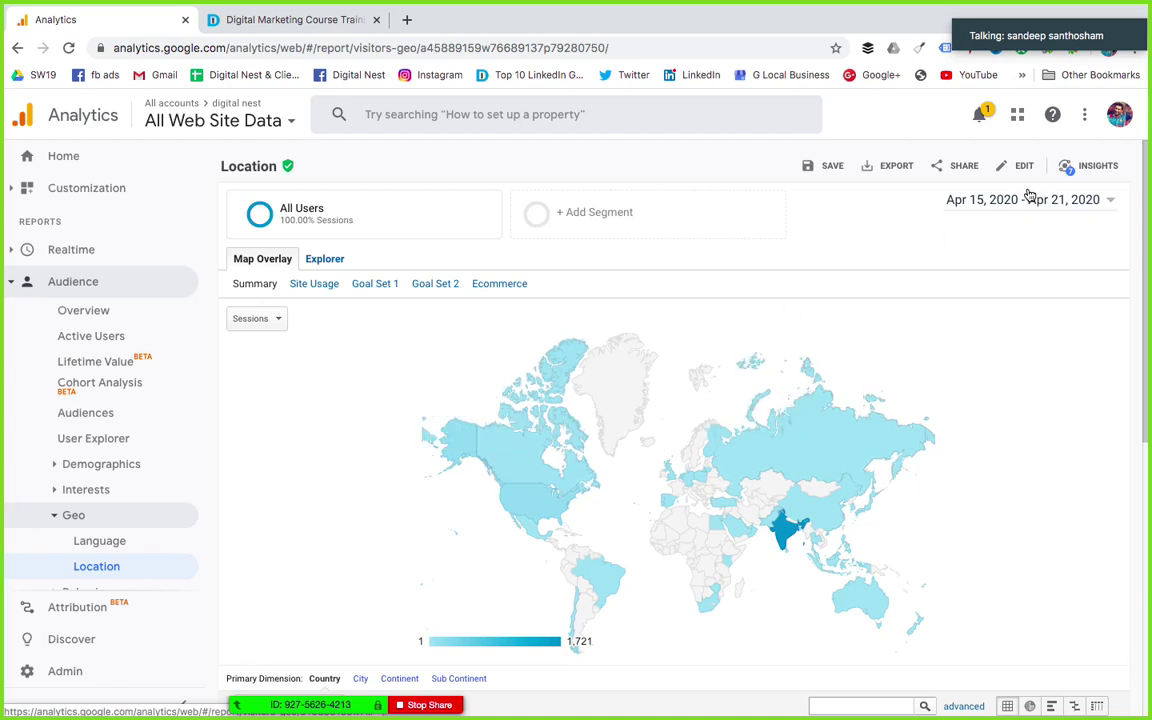
{"action": "mouse_move", "coordinate": [535, 505]}
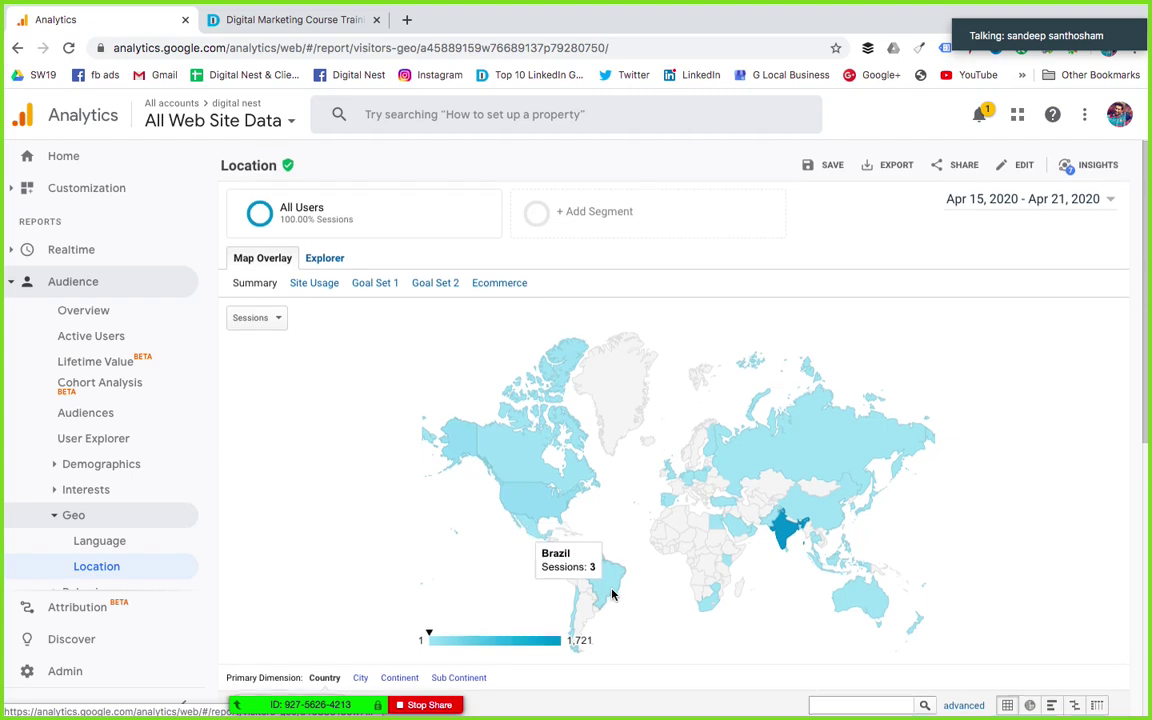
{"action": "scroll", "coordinate": [612, 591], "scroll_direction": "down", "scroll_amount": 5}
{"action": "scroll", "coordinate": [580, 520], "scroll_direction": "down", "scroll_amount": 1}
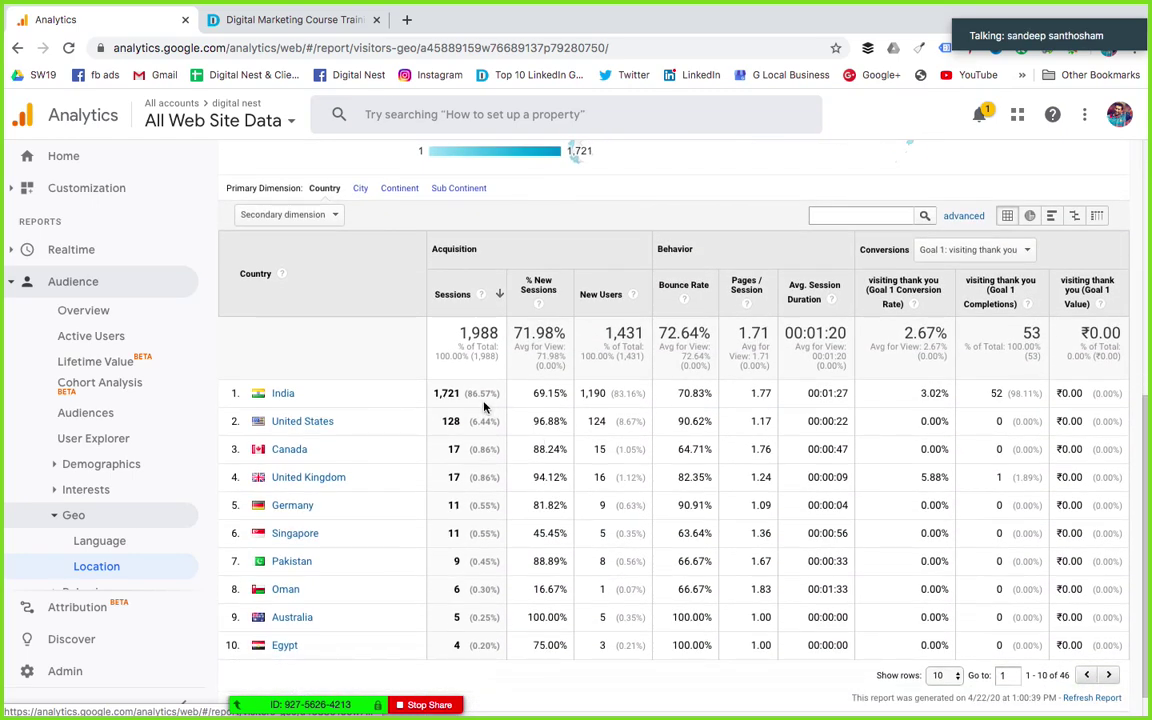
{"action": "left_click_drag", "start_coordinate": [461, 394], "coordinate": [430, 394]}
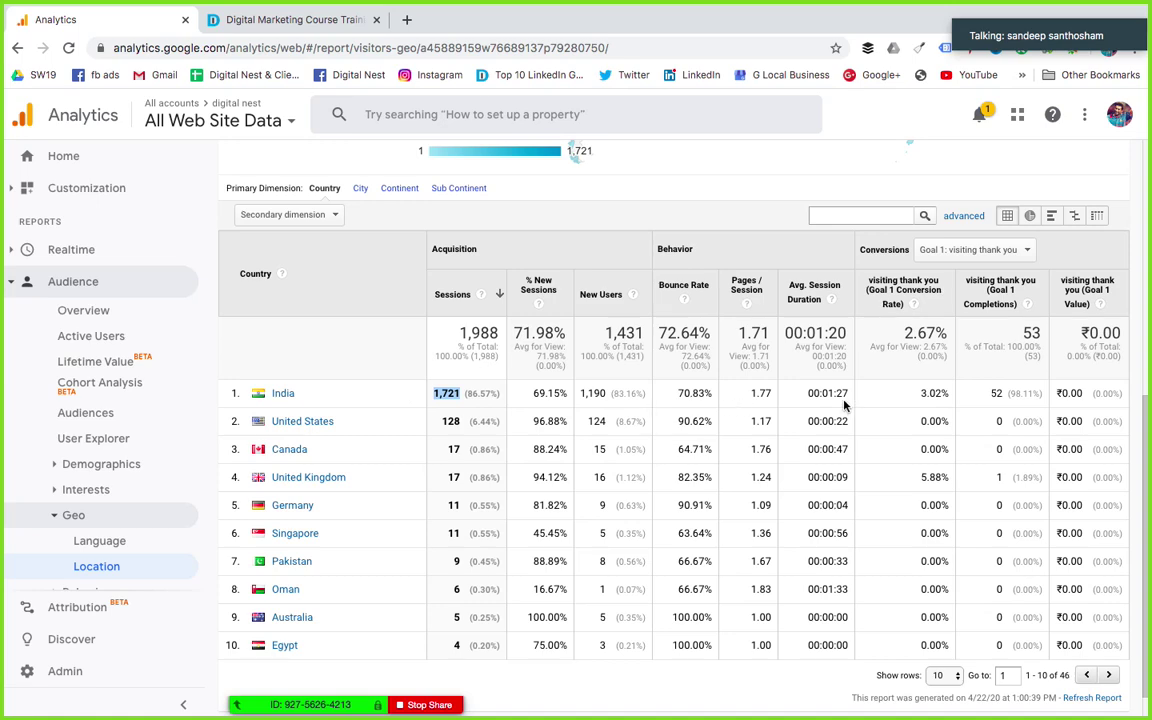
- Zoom in on the country table and examine India's behavior metrics, conversion rate and Goal 1 completions
{"action": "scroll", "coordinate": [778, 380], "scroll_direction": "up", "scroll_amount": 5}
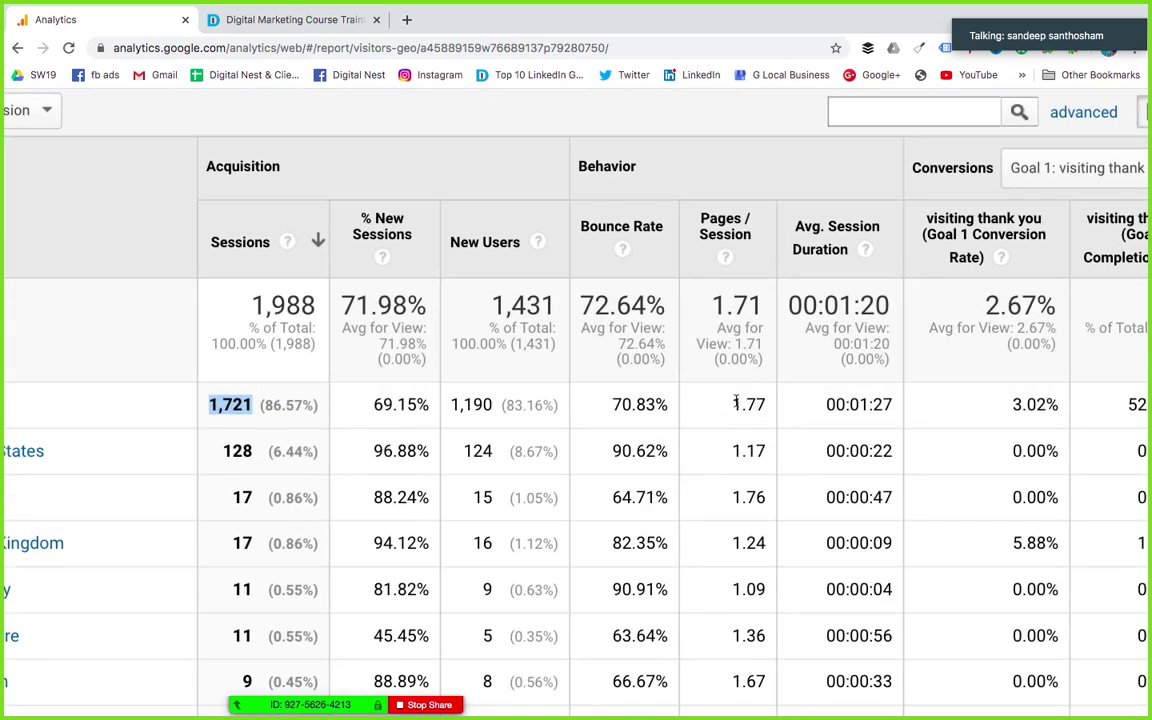
{"action": "scroll", "coordinate": [758, 420], "scroll_direction": "down", "scroll_amount": 5}
{"action": "scroll", "coordinate": [760, 405], "scroll_direction": "up", "scroll_amount": 4}
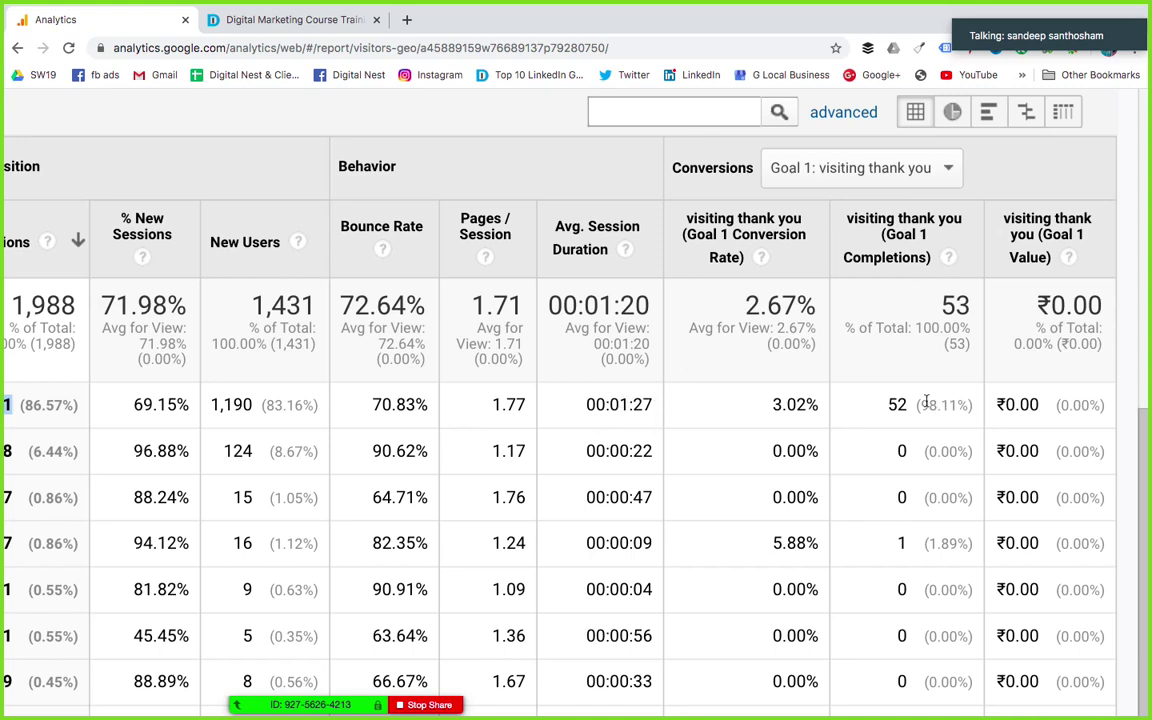
{"action": "double_click", "coordinate": [895, 404]}
{"action": "left_click", "coordinate": [710, 404]}
{"action": "scroll", "coordinate": [710, 404], "scroll_direction": "left", "scroll_amount": 5}
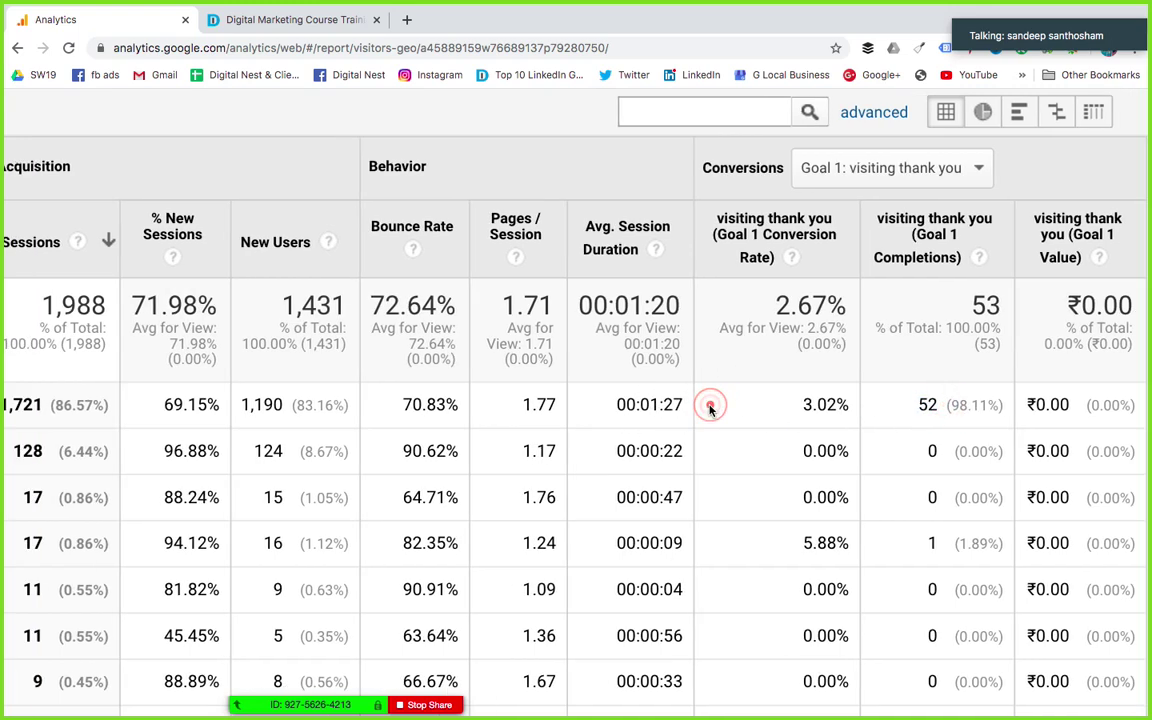
{"action": "scroll", "coordinate": [710, 404], "scroll_direction": "left", "scroll_amount": 1}
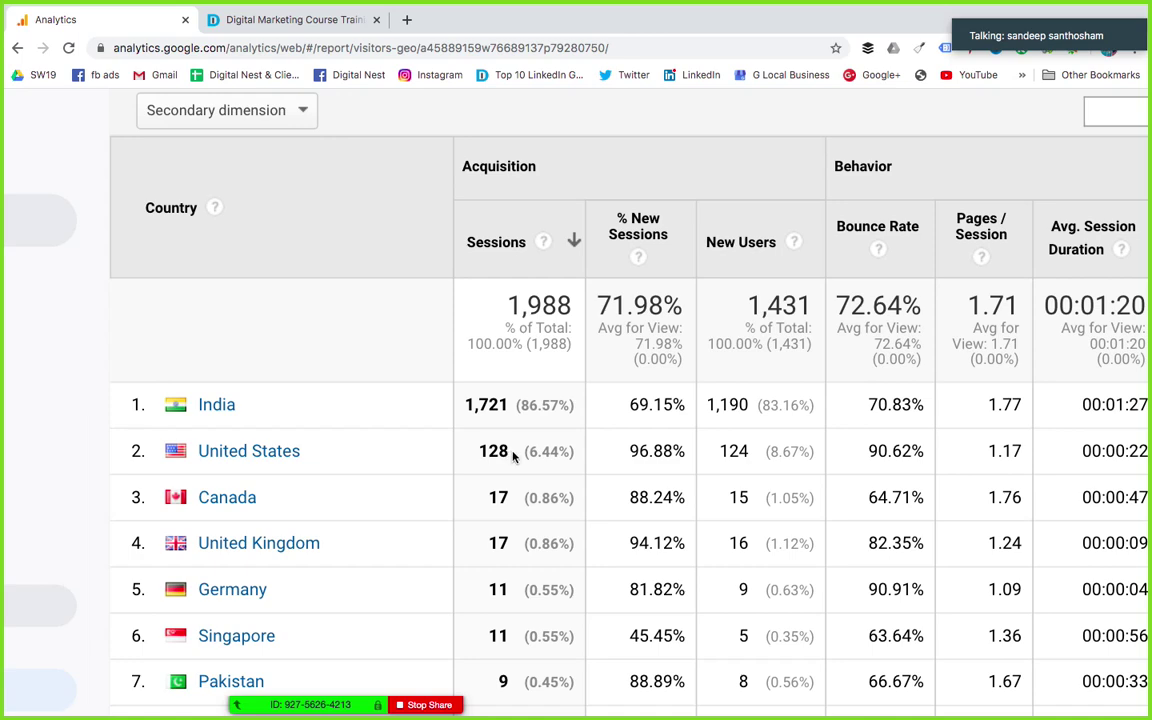
- Examine the United States row's sessions, pages per session, average session duration and goal completions, then restore the normal page zoom
{"action": "mouse_move", "coordinate": [513, 455]}
{"action": "left_mouse_down"}
{"action": "mouse_move", "coordinate": [474, 454]}
{"action": "mouse_move", "coordinate": [528, 454]}
{"action": "left_mouse_up"}
{"action": "scroll", "coordinate": [490, 465], "scroll_direction": "right", "scroll_amount": 5}
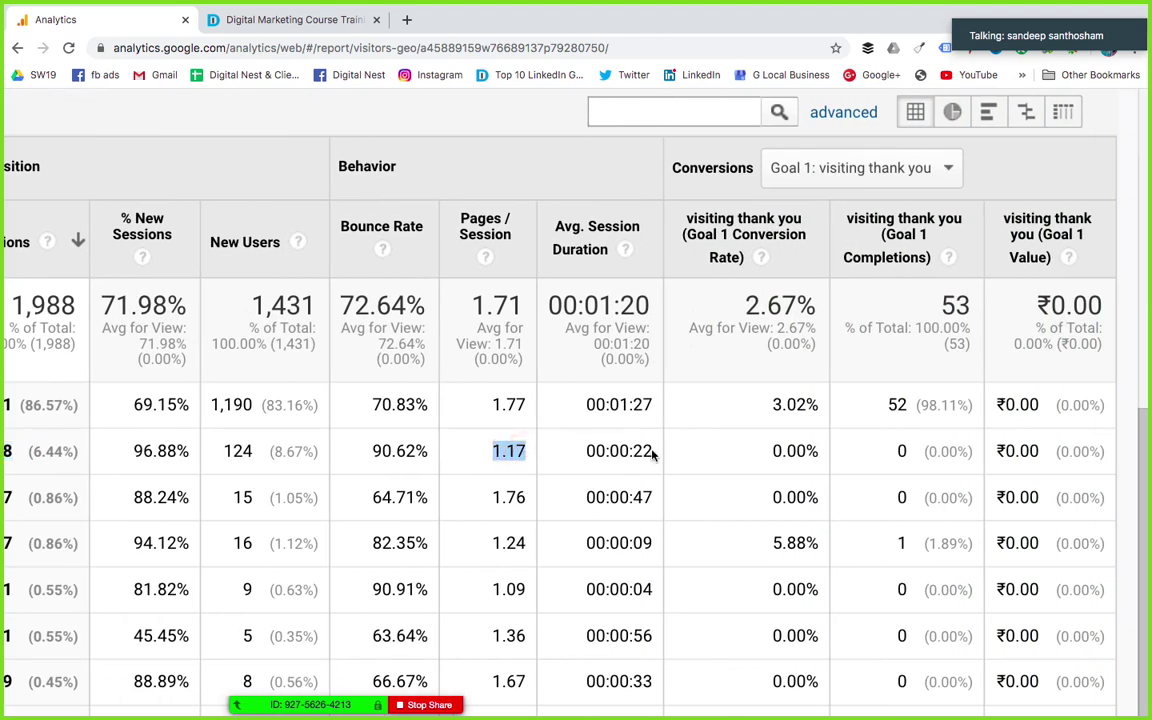
{"action": "left_click_drag", "start_coordinate": [634, 437], "coordinate": [671, 456]}
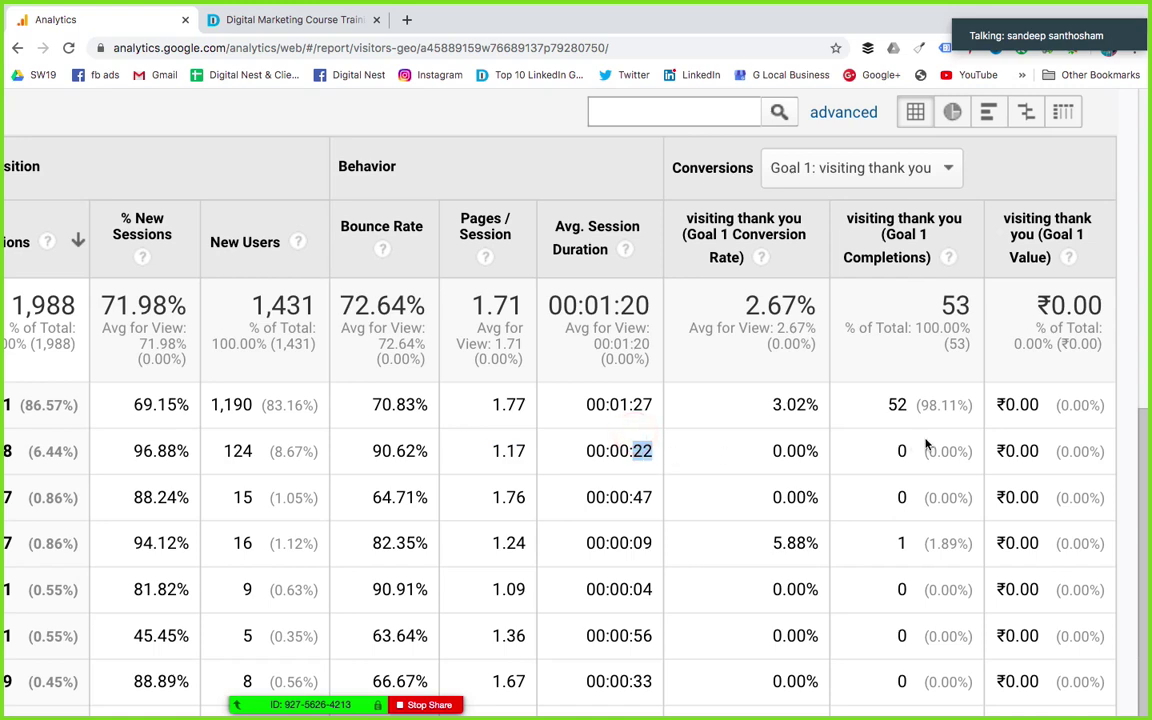
{"action": "scroll", "coordinate": [702, 442], "scroll_direction": "left", "scroll_amount": 10}
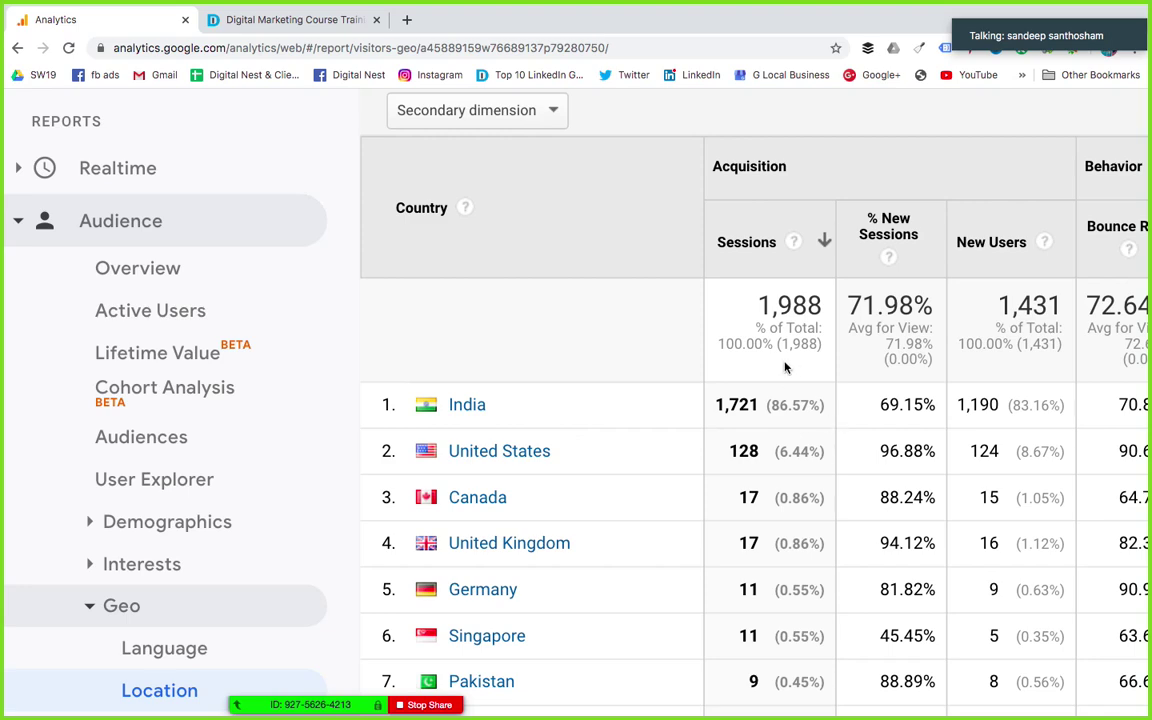
{"action": "key", "text": "ctrl+0"}
- Open the Devices report for mobile under Audience
{"action": "scroll", "coordinate": [92, 537], "scroll_direction": "down", "scroll_amount": 3}
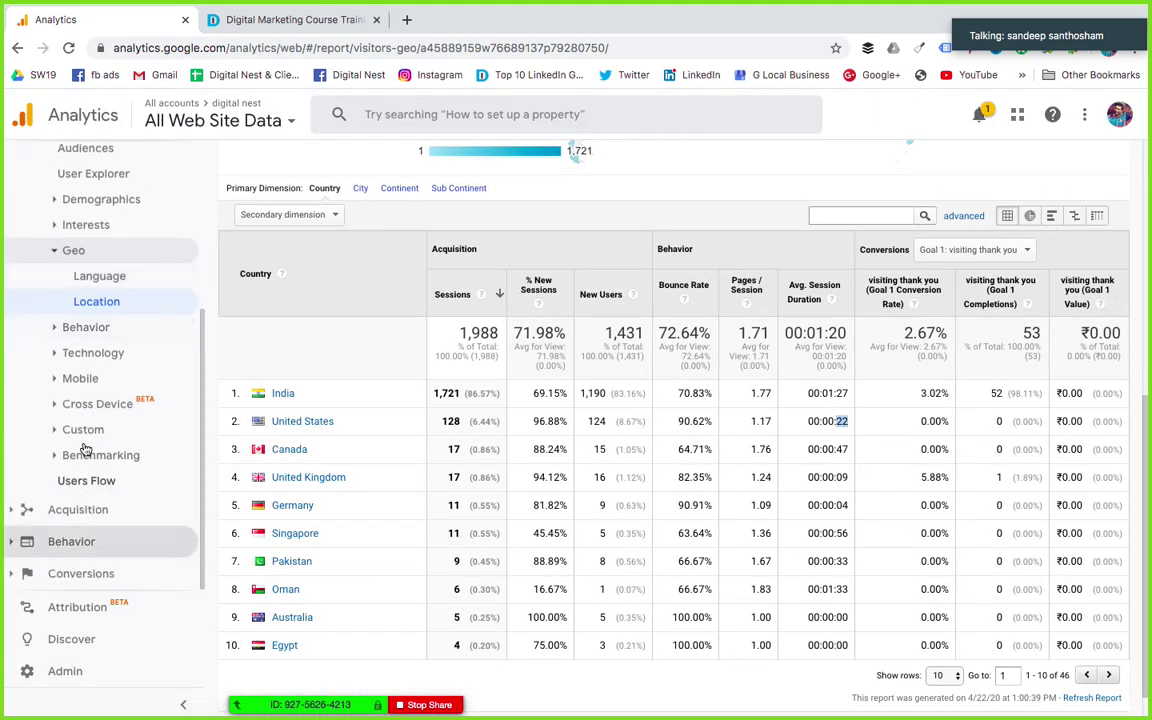
{"action": "left_click", "coordinate": [57, 380]}
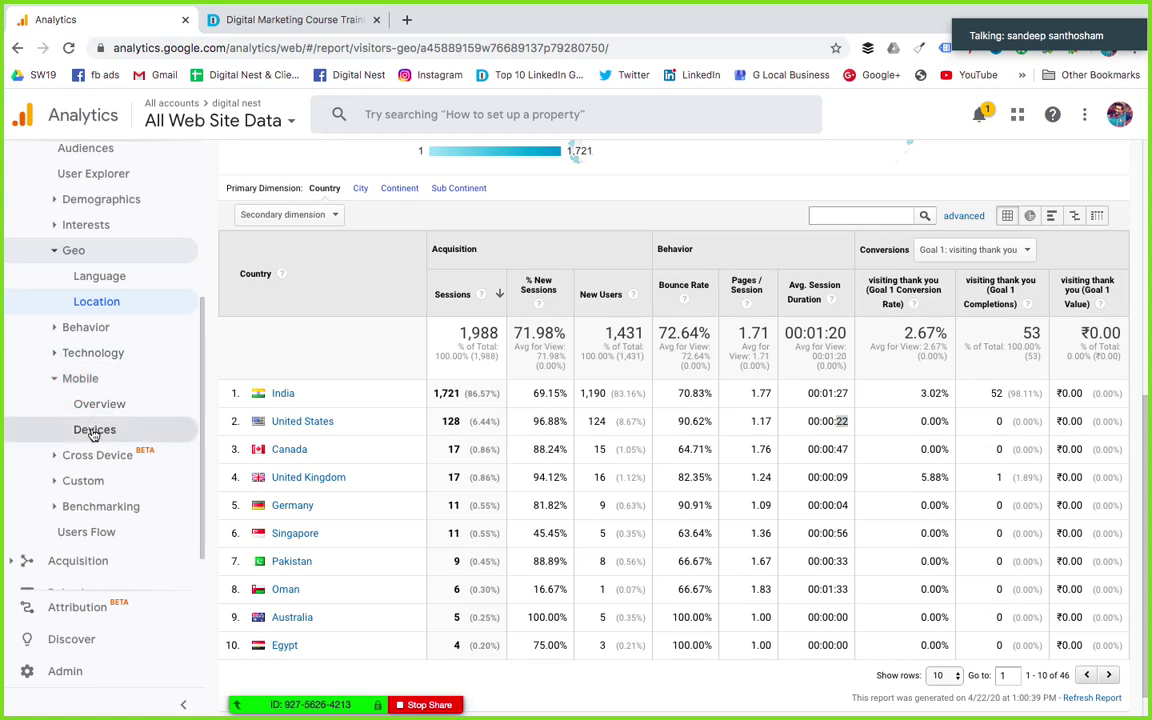
{"action": "left_click", "coordinate": [94, 430]}
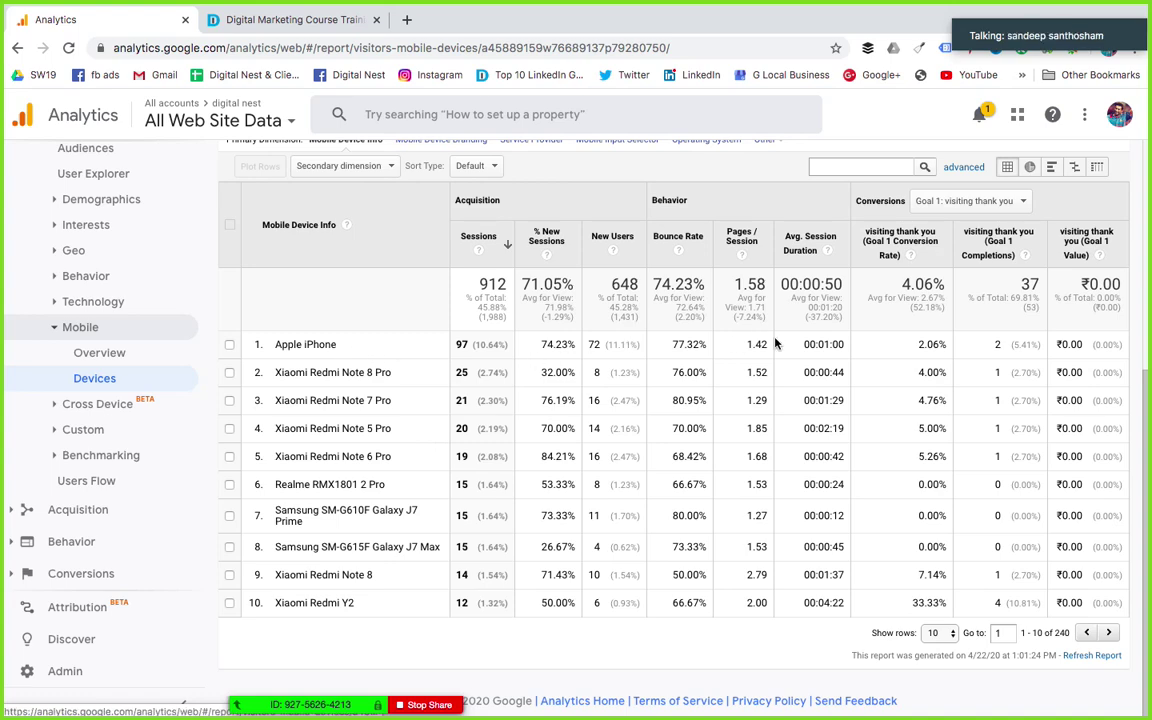
- Zoom in on the mobile device table and compare average session durations for Apple iPhone and Xiaomi Redmi Note 8 Pro
{"action": "scroll", "coordinate": [775, 344], "scroll_direction": "up", "scroll_amount": 3}
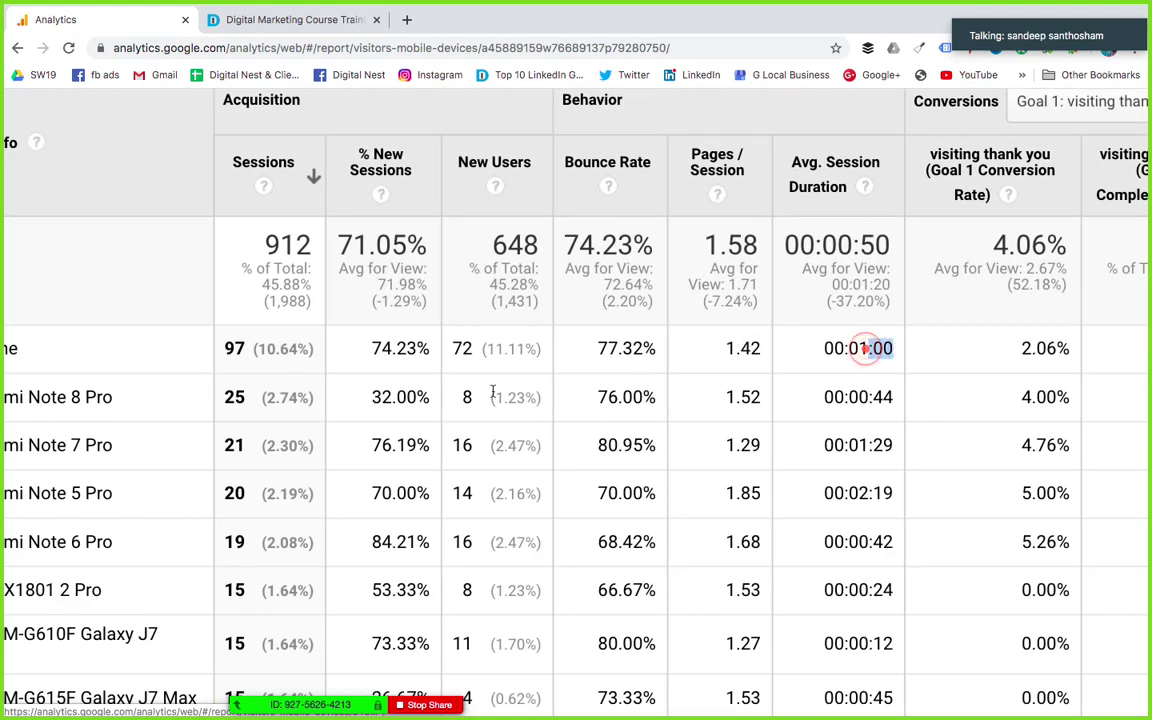
{"action": "scroll", "coordinate": [872, 350], "scroll_direction": "left", "scroll_amount": 5}
{"action": "scroll", "coordinate": [406, 405], "scroll_direction": "right", "scroll_amount": 5}
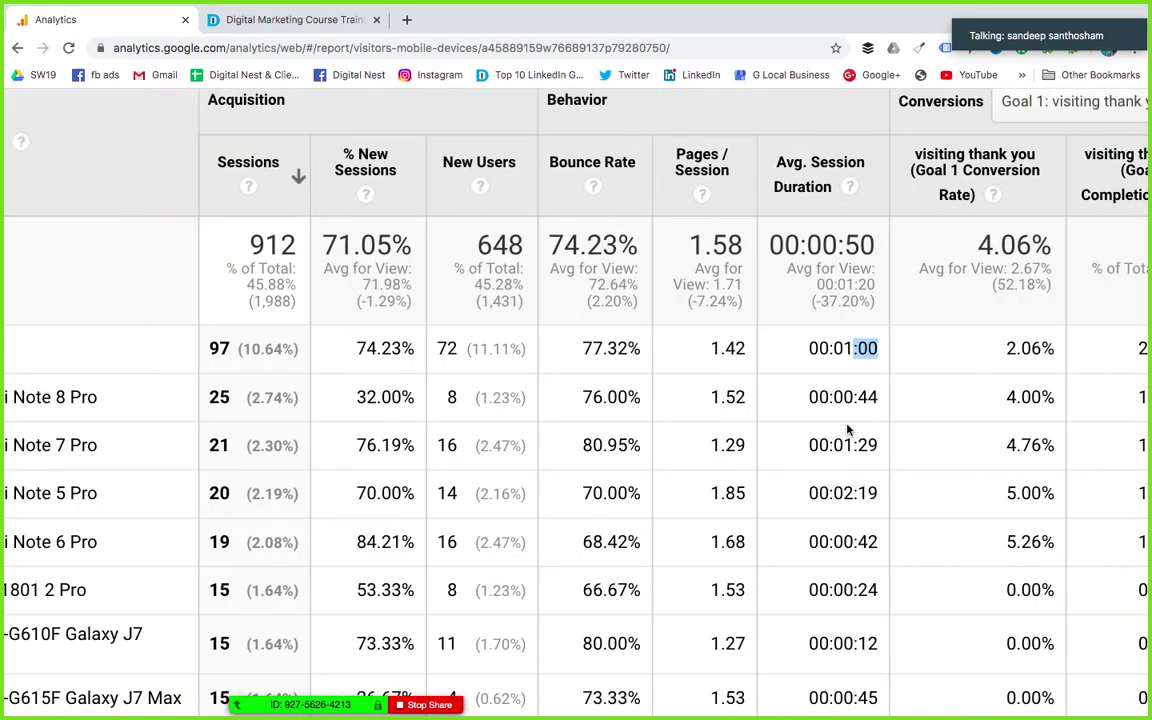
{"action": "scroll", "coordinate": [972, 404], "scroll_direction": "right", "scroll_amount": 3}
{"action": "double_click", "coordinate": [748, 397]}
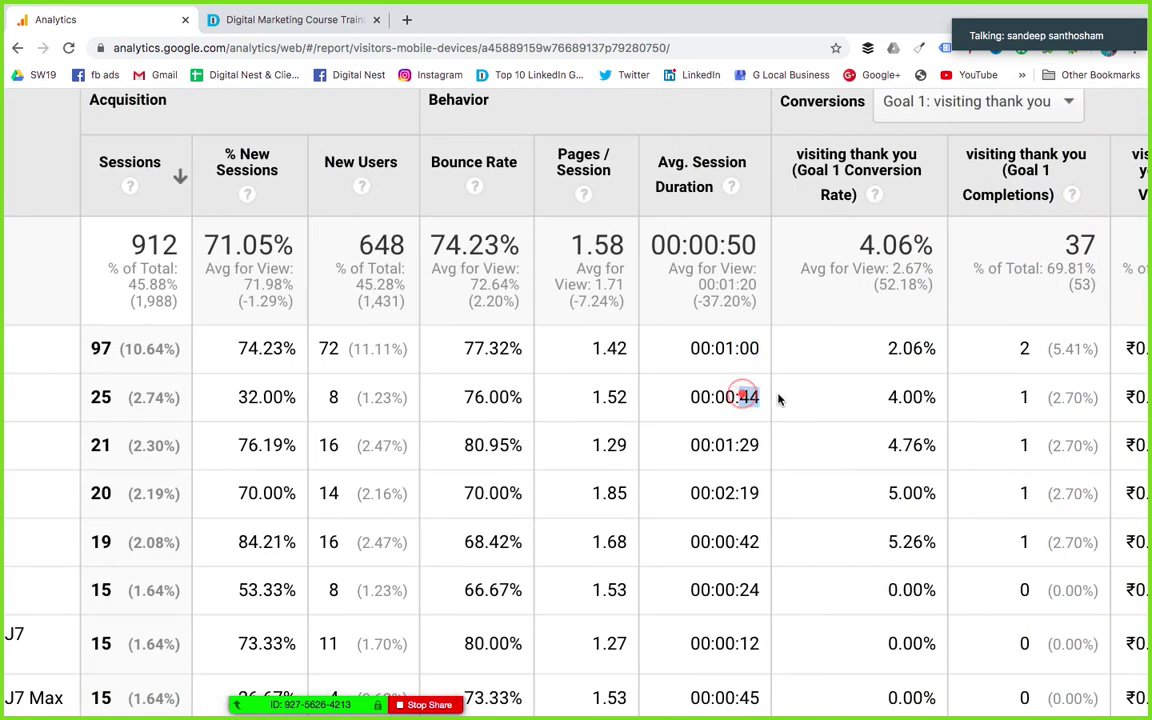
{"action": "scroll", "coordinate": [532, 401], "scroll_direction": "down", "scroll_amount": 5}
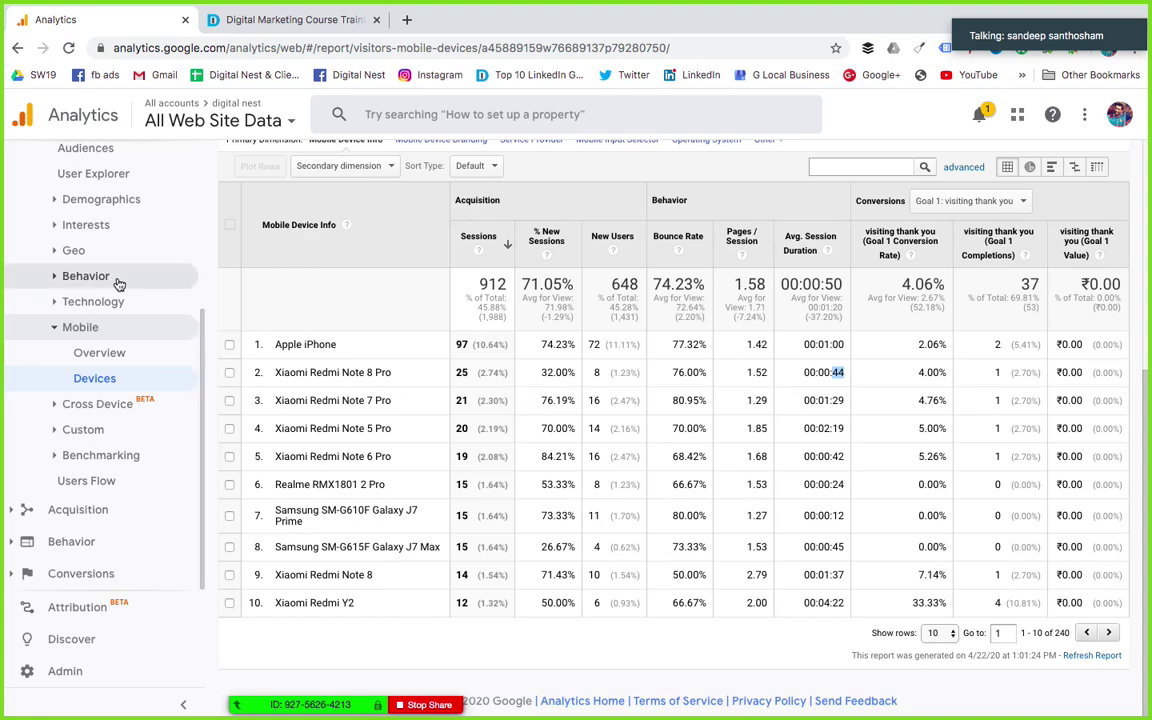
{"action": "scroll", "coordinate": [116, 280], "scroll_direction": "up", "scroll_amount": 3}
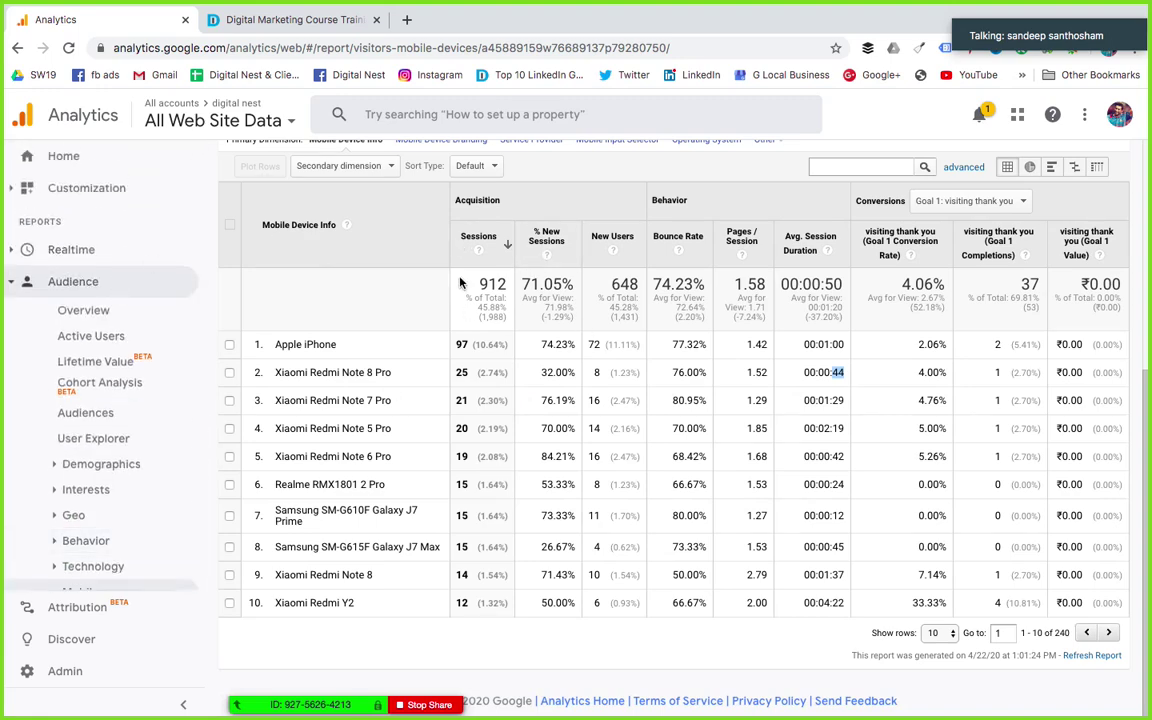
- Switch to the badruka presentation in PowerPoint, close the Zoom Webinar Chat window and browse the slide thumbnails beyond slide 45
{"action": "key", "text": "ctrl+Left"}
{"action": "key", "text": "ctrl+Left"}
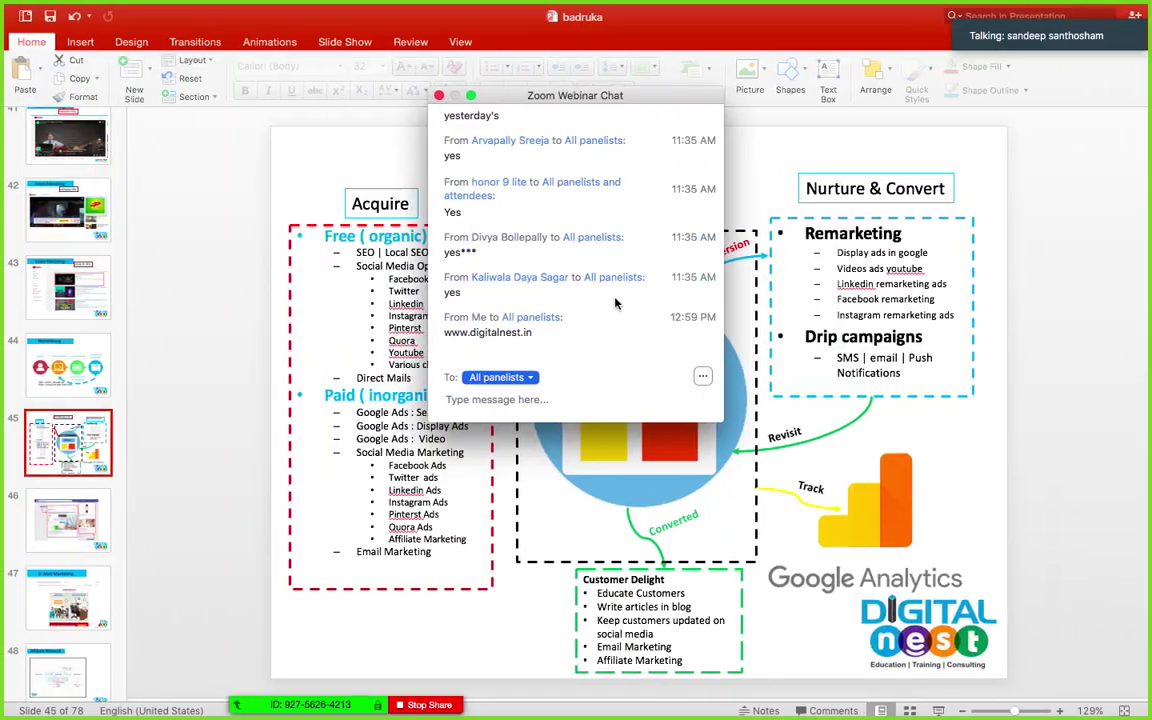
{"action": "left_click", "coordinate": [438, 95]}
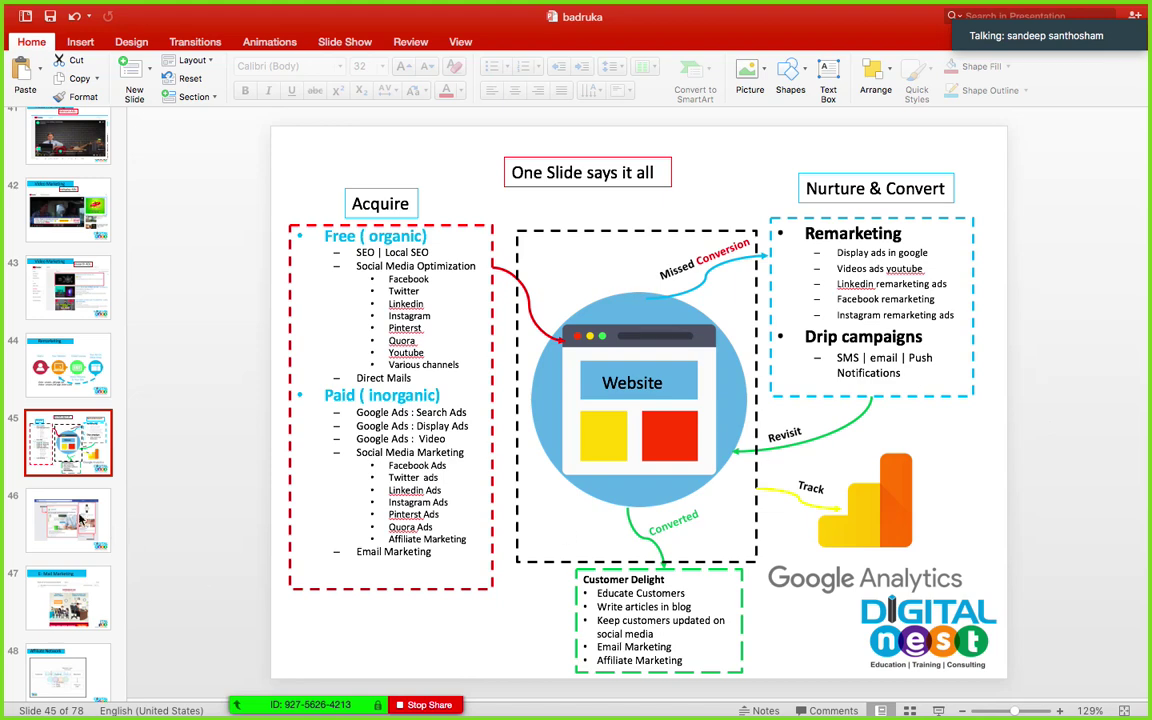
{"action": "scroll", "coordinate": [73, 440], "scroll_direction": "down", "scroll_amount": 6}
{"action": "scroll", "coordinate": [73, 432], "scroll_direction": "down", "scroll_amount": 6}
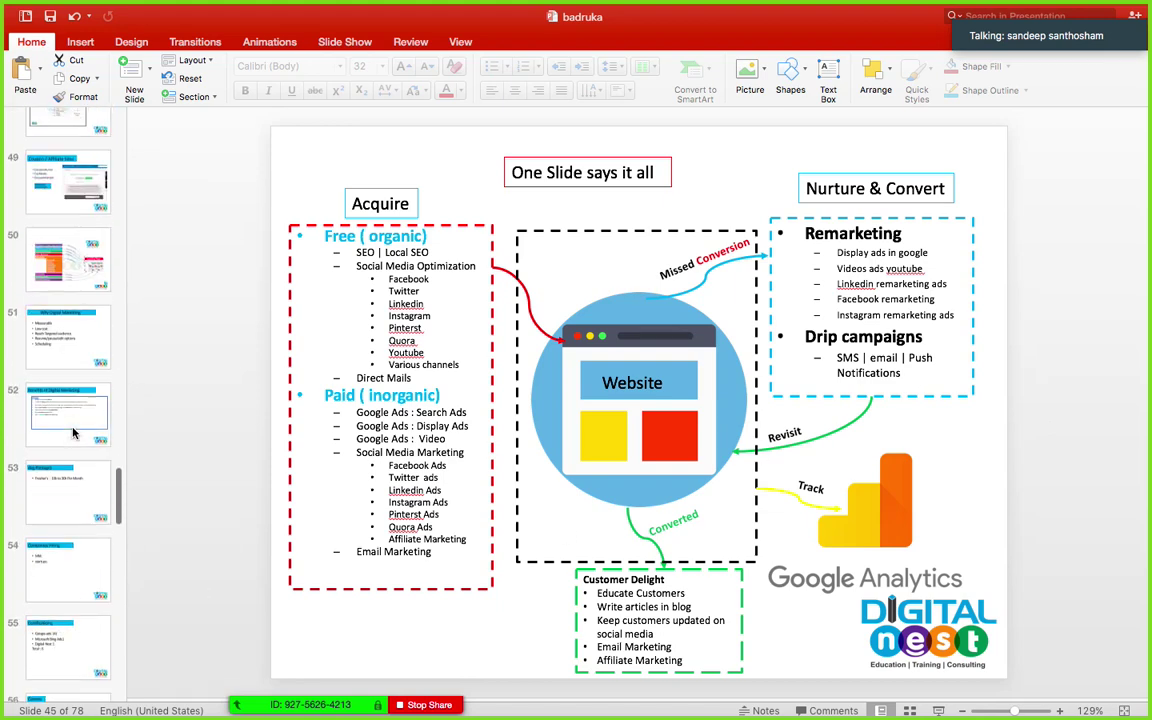